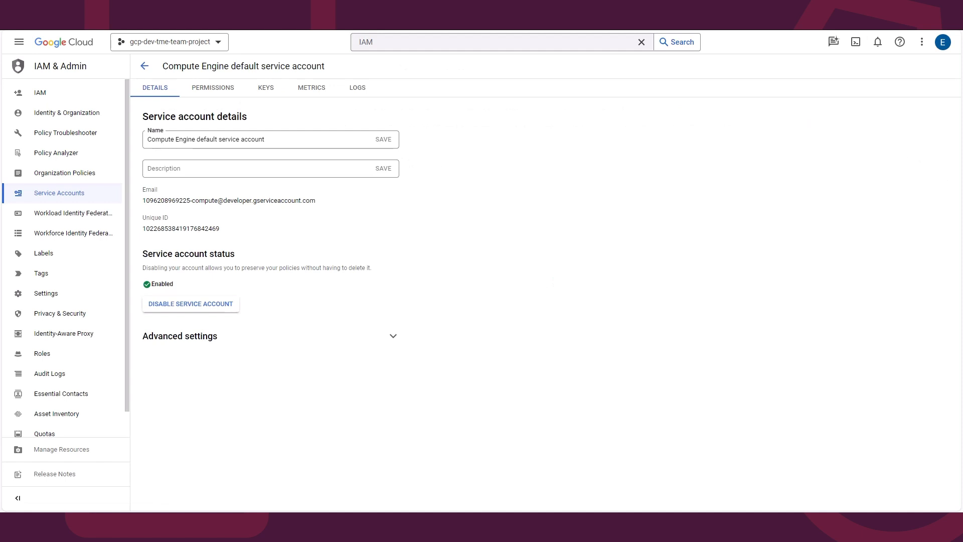
Step: Create and download a new JSON private key for the Compute Engine default service account
{"action": "left_click", "coordinate": [266, 88]}
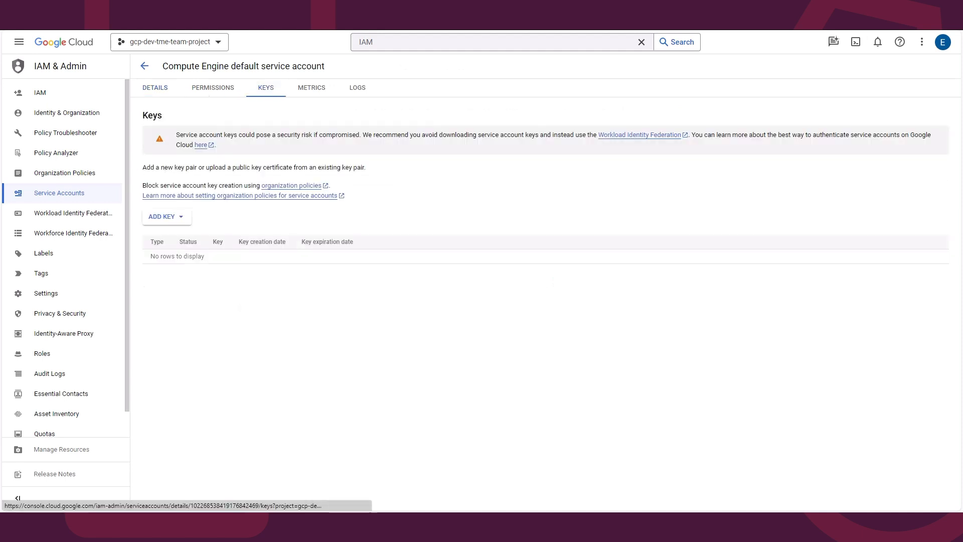
{"action": "left_click", "coordinate": [164, 216]}
{"action": "left_click", "coordinate": [175, 236]}
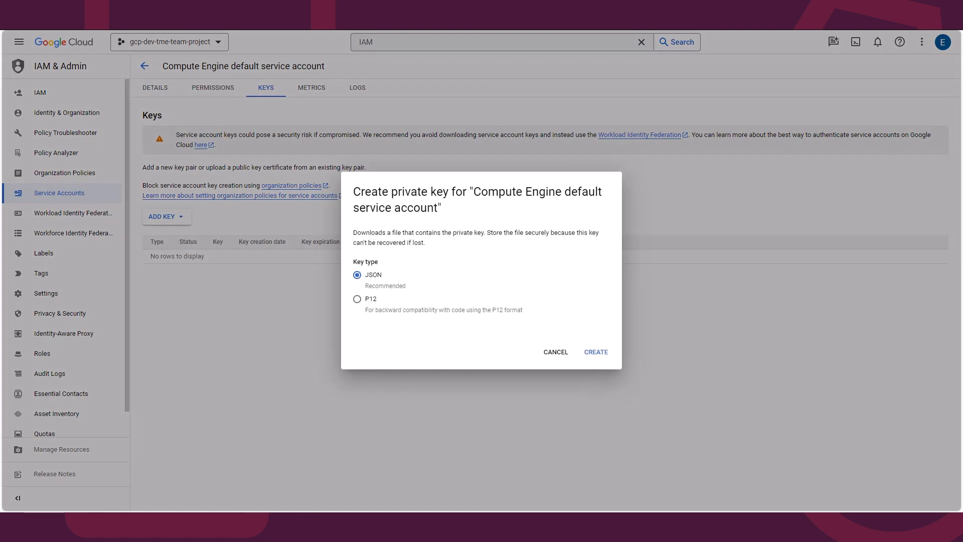
{"action": "left_click", "coordinate": [596, 352]}
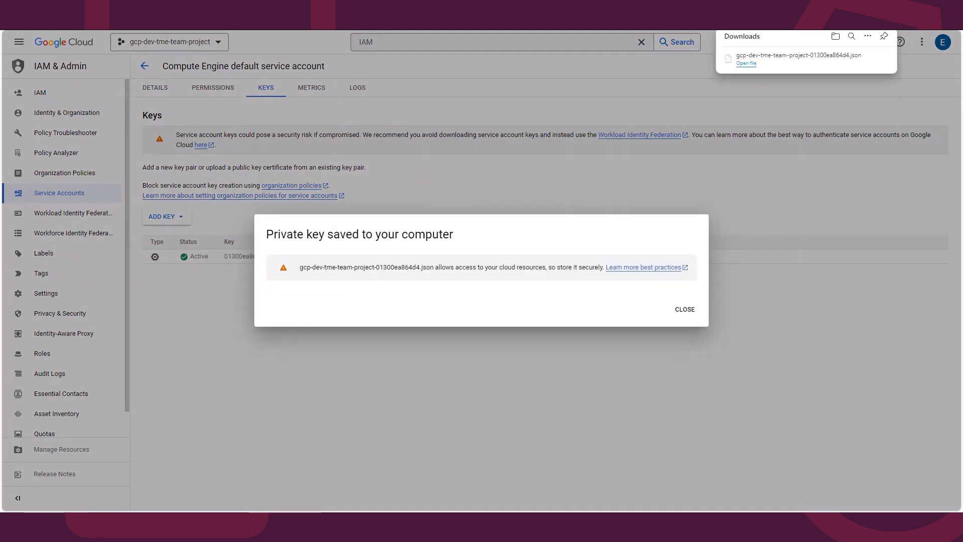
{"action": "left_click", "coordinate": [685, 309]}
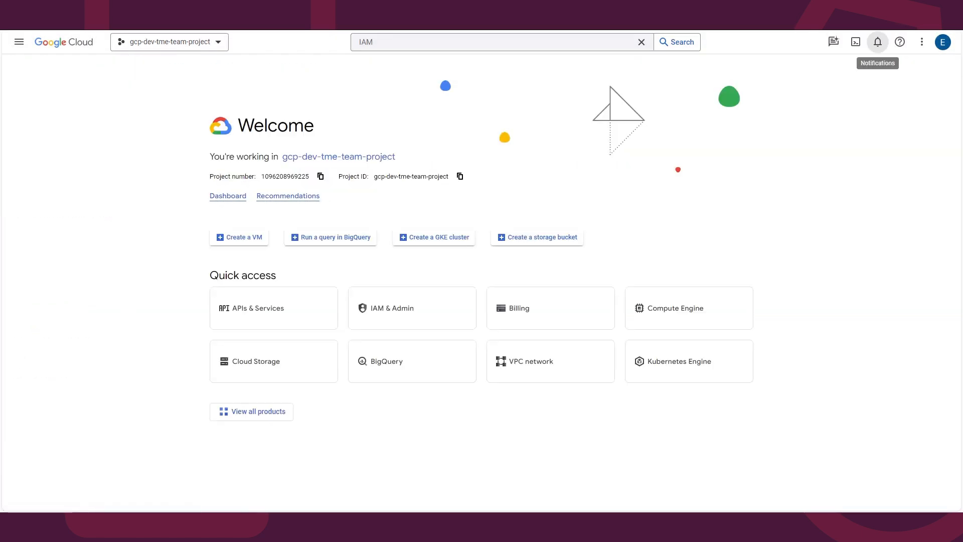
Step: Open the Cloud Shell editor and upload the JSON key file and main.tf into a crvault folder in the home directory
{"action": "left_click", "coordinate": [856, 42]}
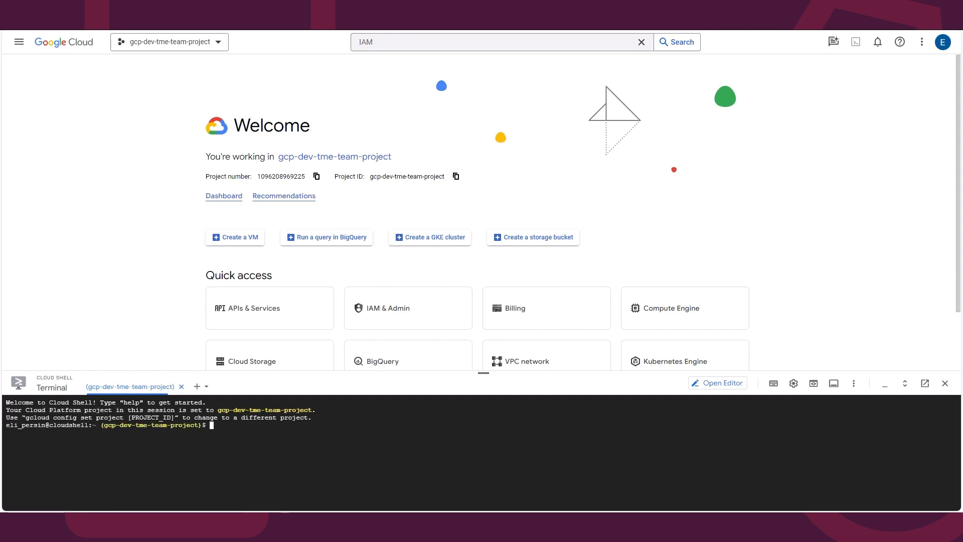
{"action": "left_click", "coordinate": [717, 383]}
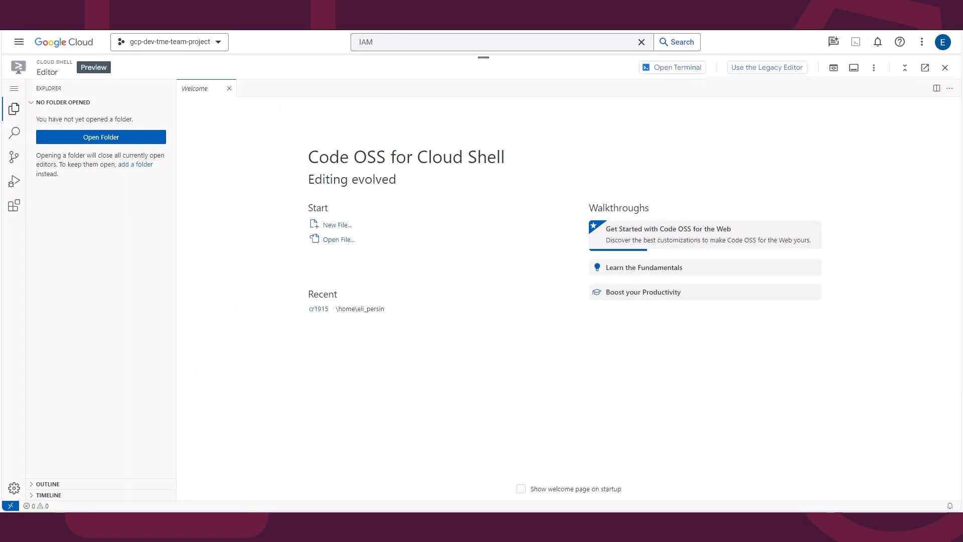
{"action": "left_click", "coordinate": [873, 67]}
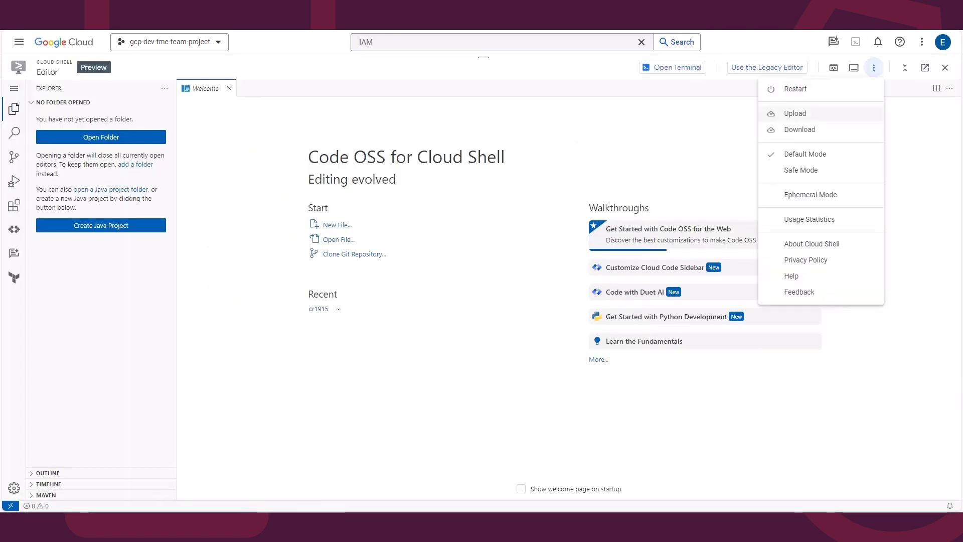
{"action": "left_click", "coordinate": [796, 113]}
{"action": "left_click", "coordinate": [434, 266]}
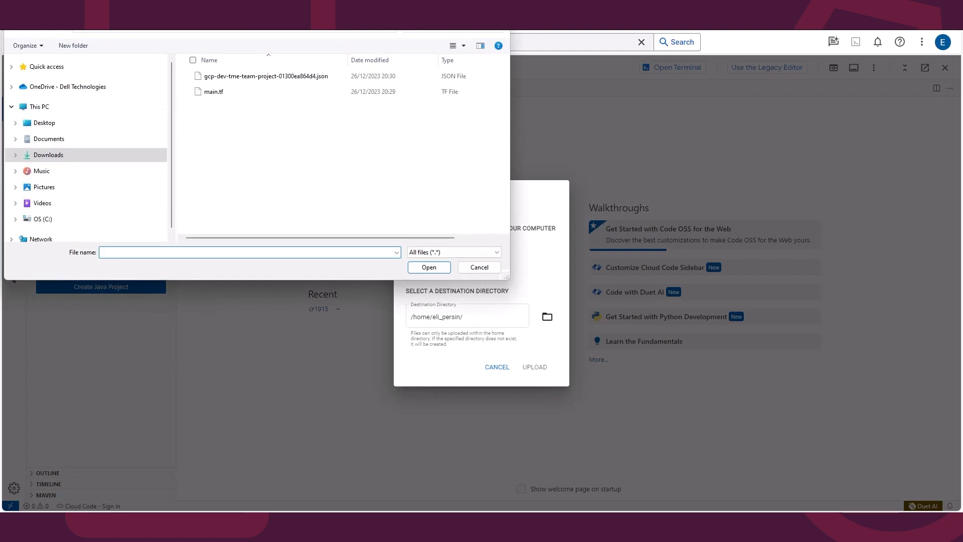
{"action": "left_click", "coordinate": [214, 92]}
{"action": "left_click", "coordinate": [266, 77], "text": "ctrl"}
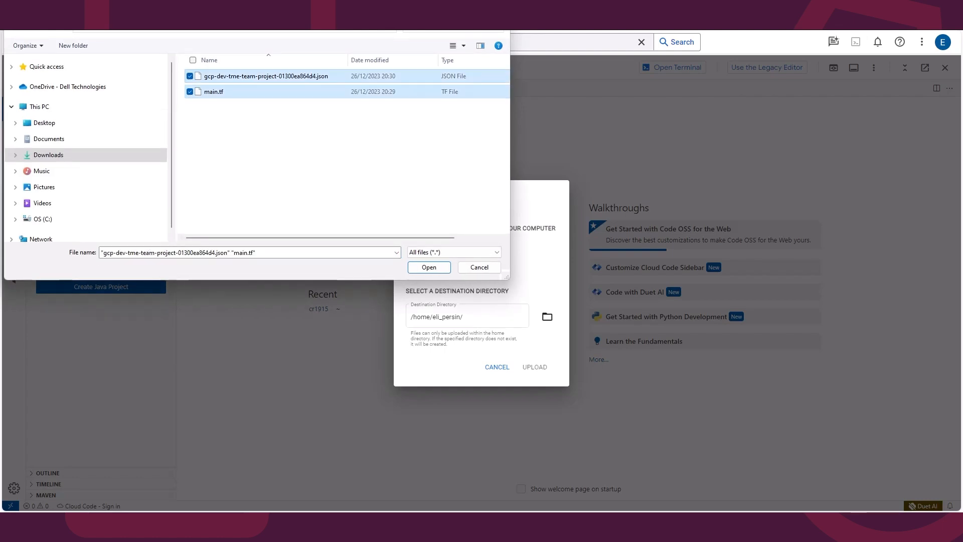
{"action": "left_click", "coordinate": [429, 268]}
{"action": "left_click", "coordinate": [477, 339]}
{"action": "type", "text": "crvault"}
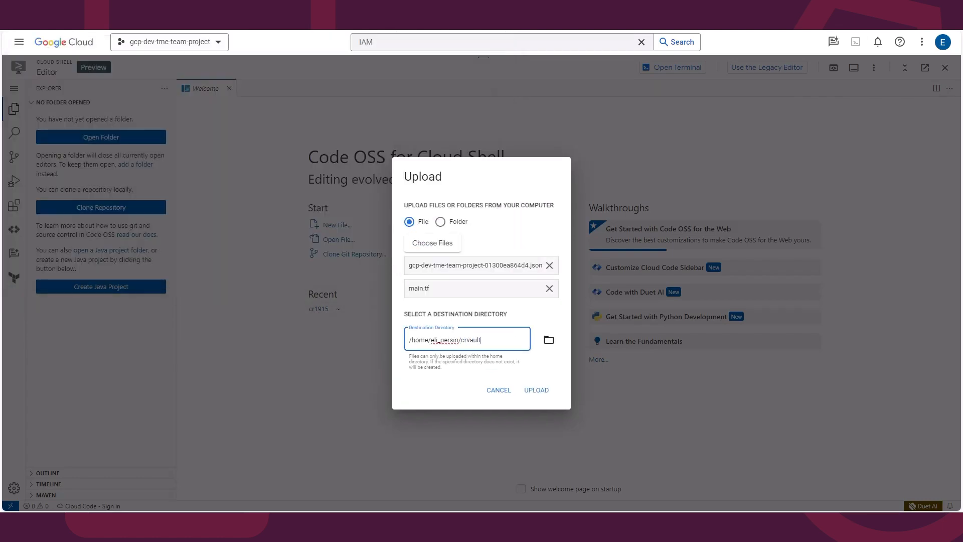
{"action": "left_click", "coordinate": [536, 390]}
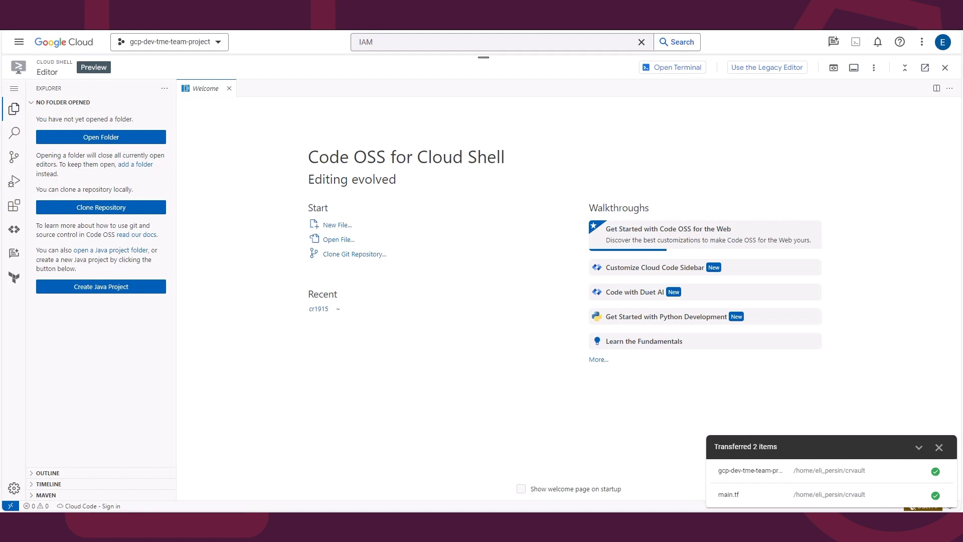
Step: Open the crvault folder in the editor and copy the JSON key file's path
{"action": "left_click", "coordinate": [100, 137]}
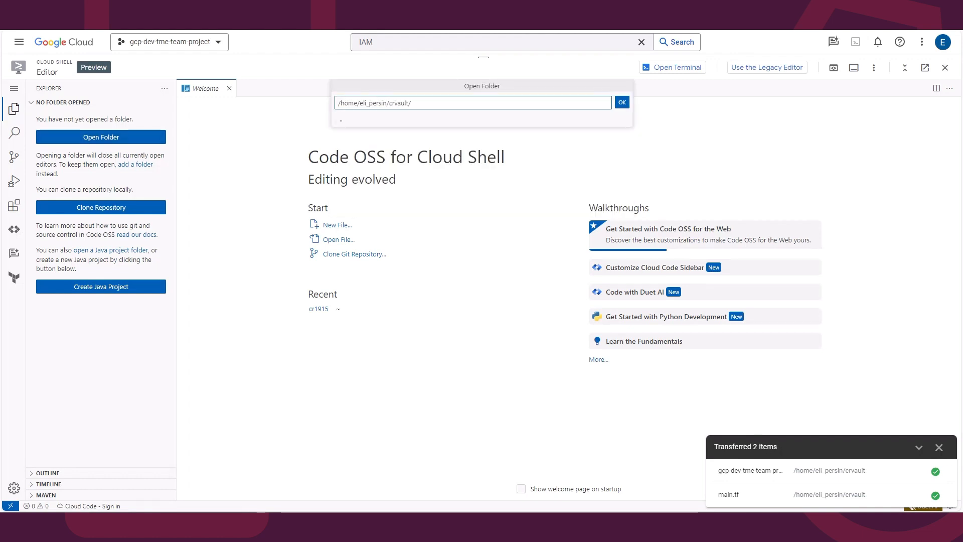
{"action": "key", "text": "Return"}
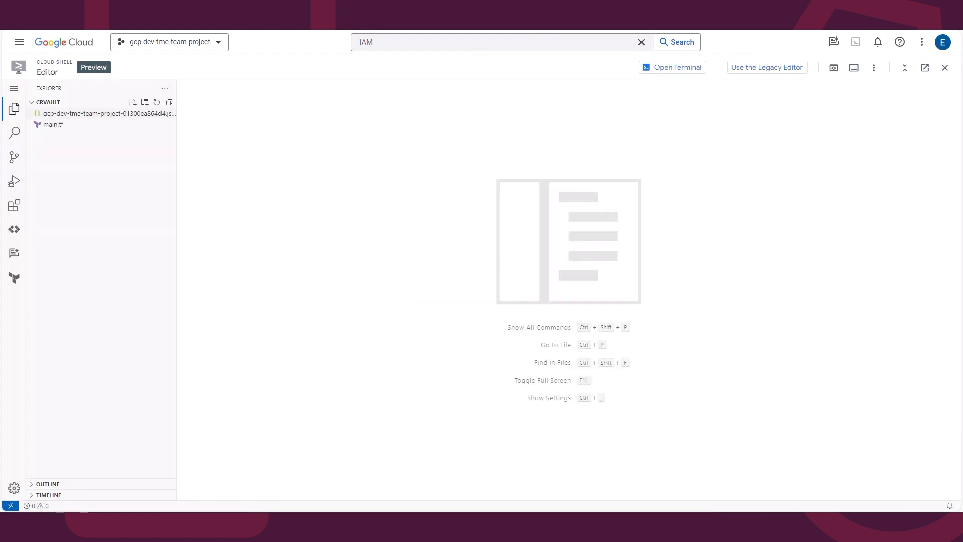
{"action": "right_click", "coordinate": [99, 114]}
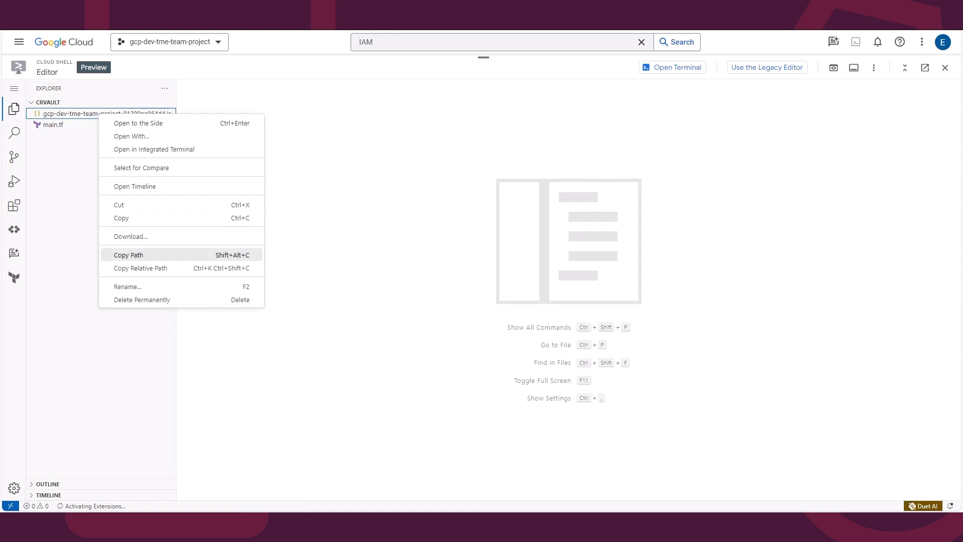
{"action": "left_click", "coordinate": [129, 254]}
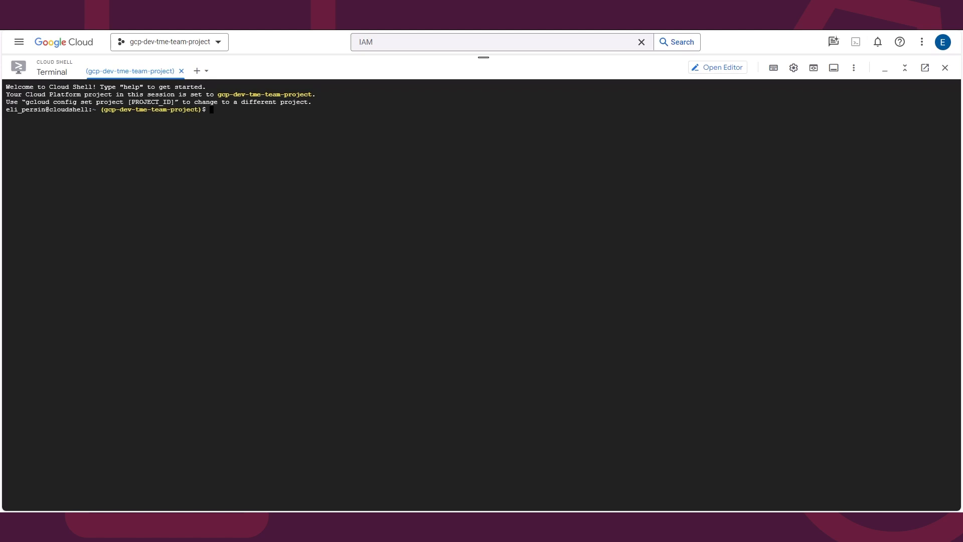
Step: In the Cloud Shell terminal, change into the crvault directory and run terraform init
{"action": "type", "text": "cd crv"}
{"action": "key", "text": "Tab"}
{"action": "key", "text": "Return"}
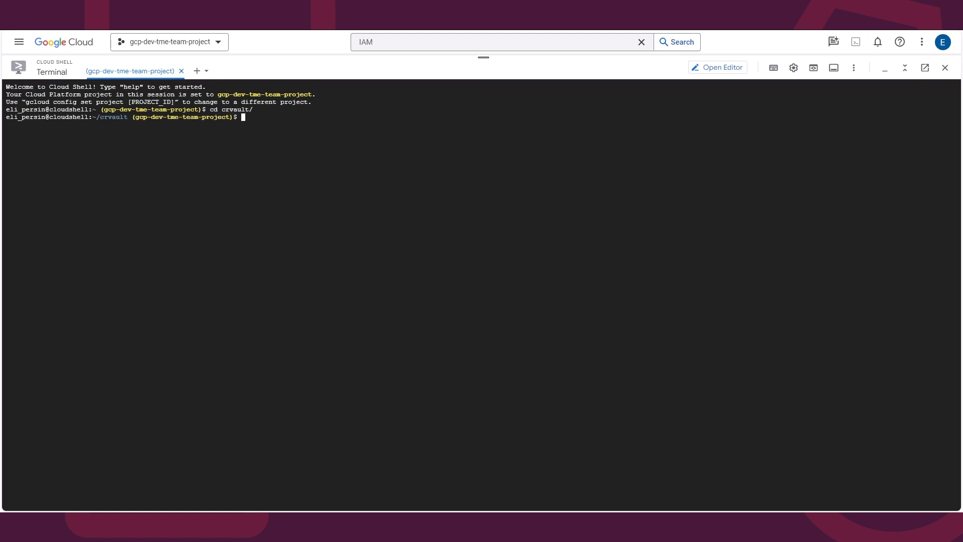
{"action": "key", "text": "Return"}
{"action": "type", "text": "terraf"}
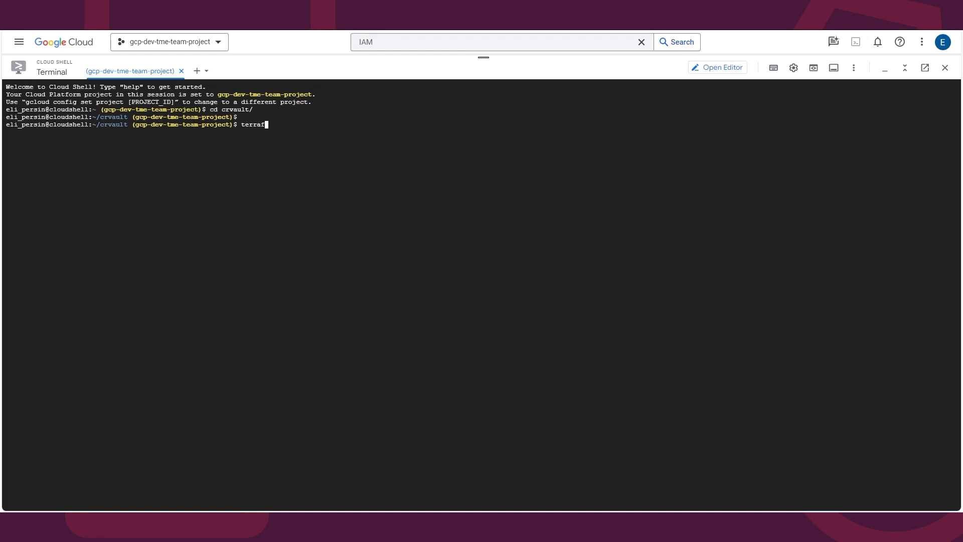
{"action": "type", "text": "orm init"}
{"action": "key", "text": "Return"}
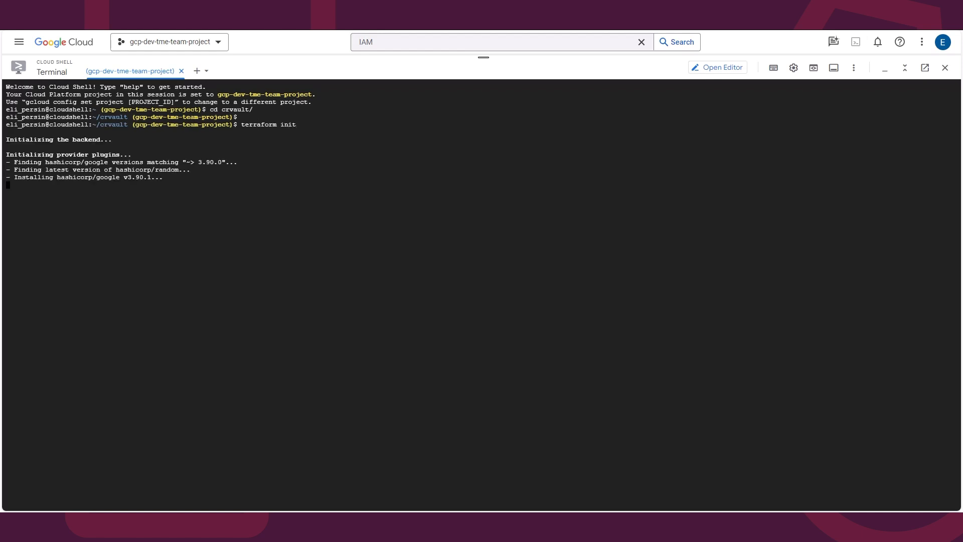
Step: Run terraform fmt and then terraform validate on the configuration
{"action": "type", "text": "terra"}
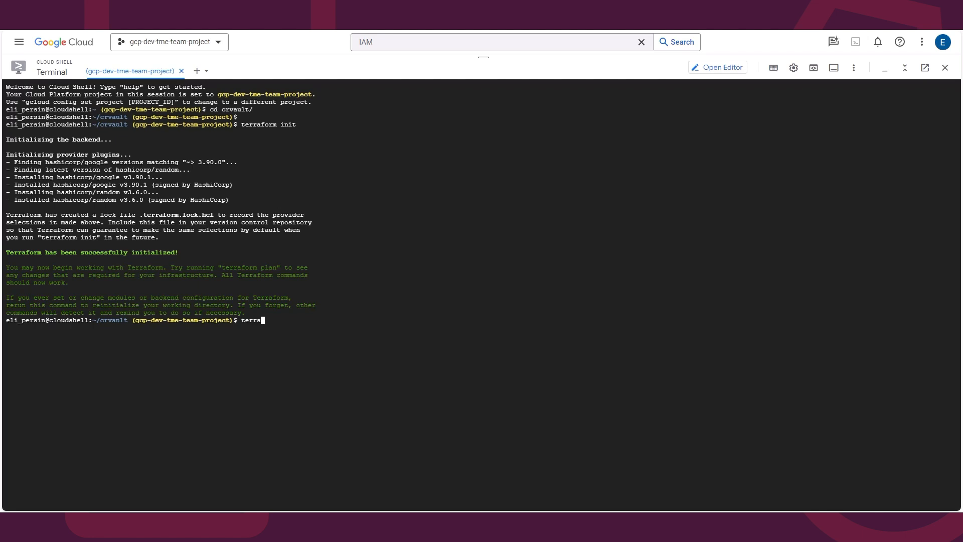
{"action": "type", "text": "form fmt"}
{"action": "key", "text": "Return"}
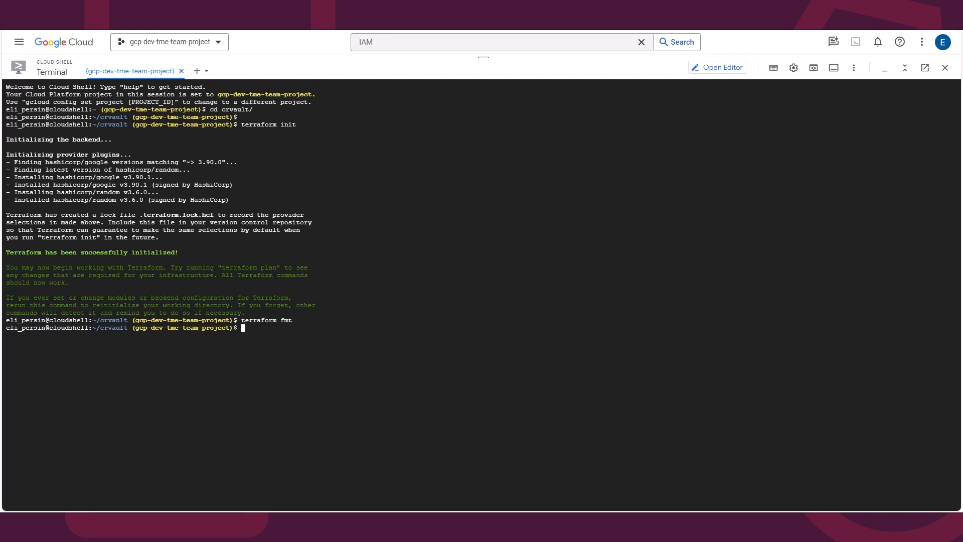
{"action": "type", "text": "terraform validate"}
{"action": "key", "text": "Return"}
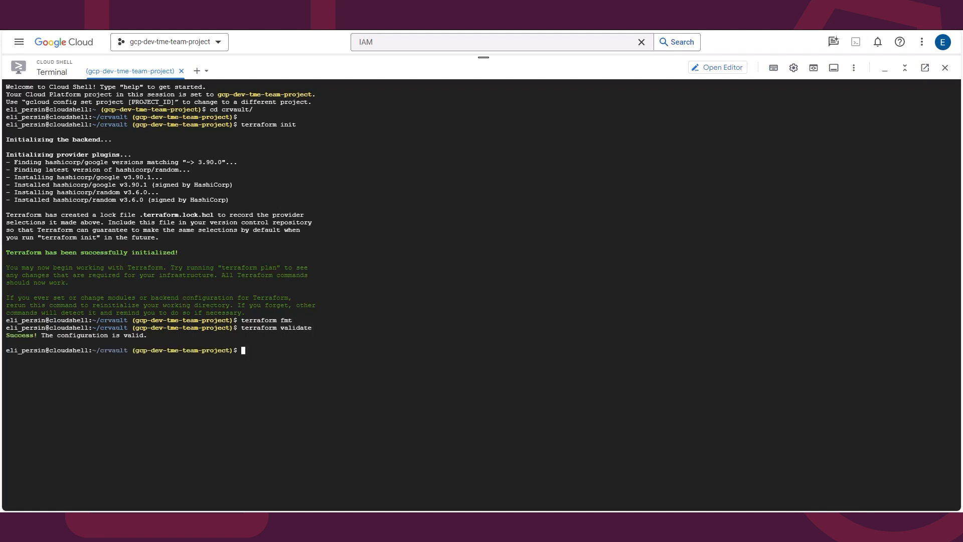
{"action": "key", "text": "Return"}
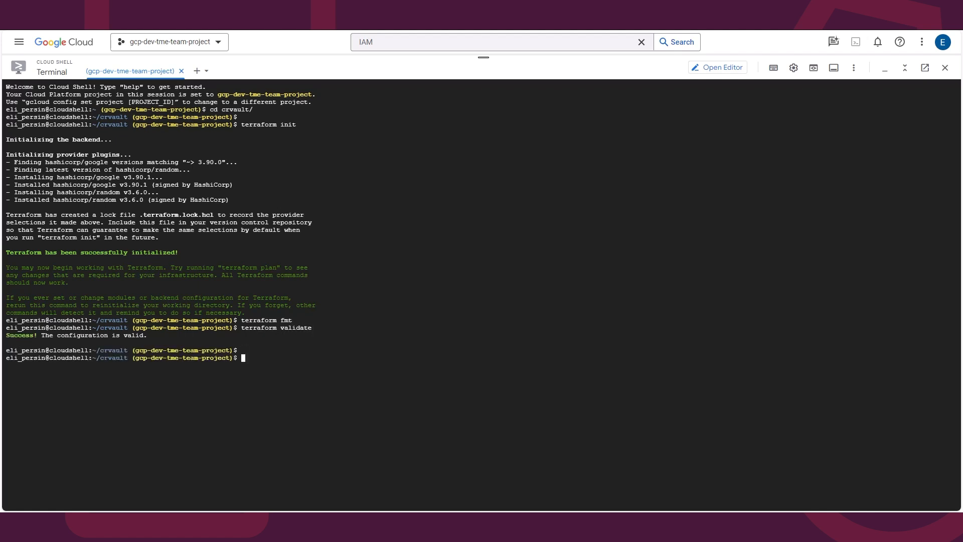
Step: Run terraform apply and supply the pasted JSON key file path as the credentials value
{"action": "type", "text": "terraform apply"}
{"action": "key", "text": "Return"}
{"action": "key", "text": "ctrl+v"}
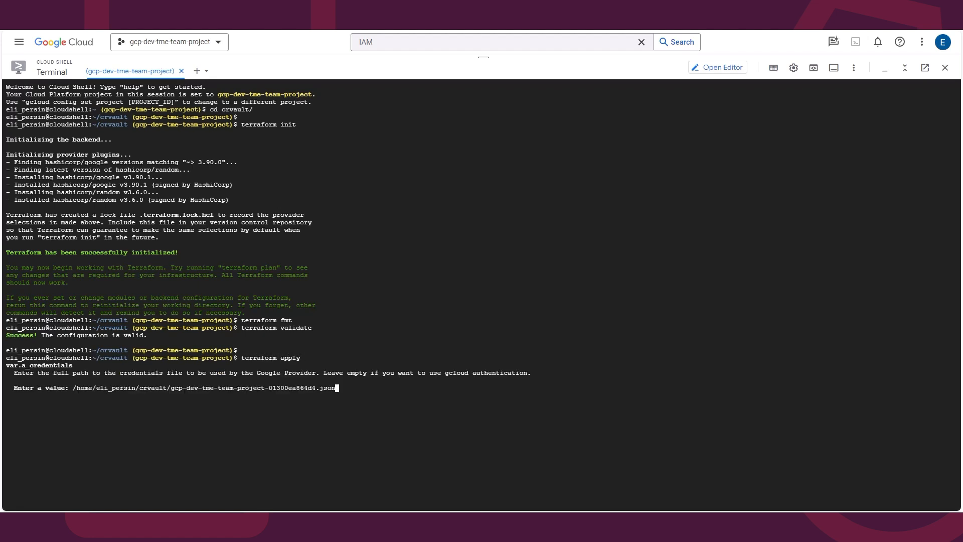
{"action": "key", "text": "Return"}
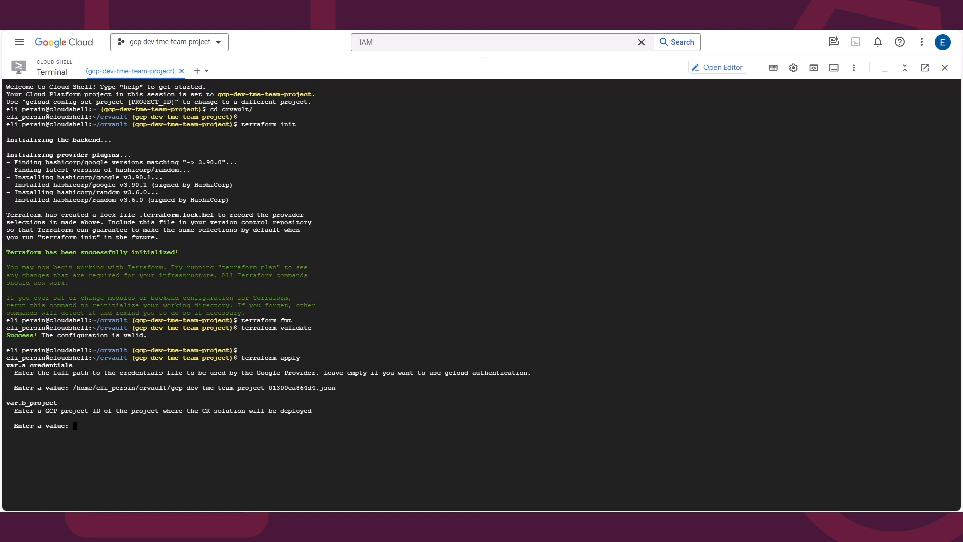
Step: Enter the copied project ID gcp-dev-tme-team-project as the project value
{"action": "left_click_drag", "start_coordinate": [483, 58], "coordinate": [483, 258]}
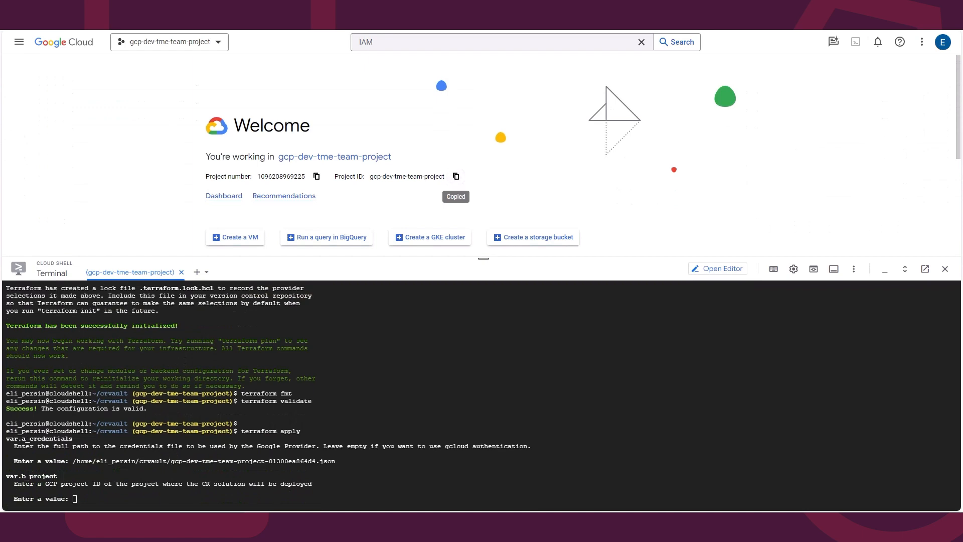
{"action": "left_click_drag", "start_coordinate": [483, 258], "coordinate": [483, 122]}
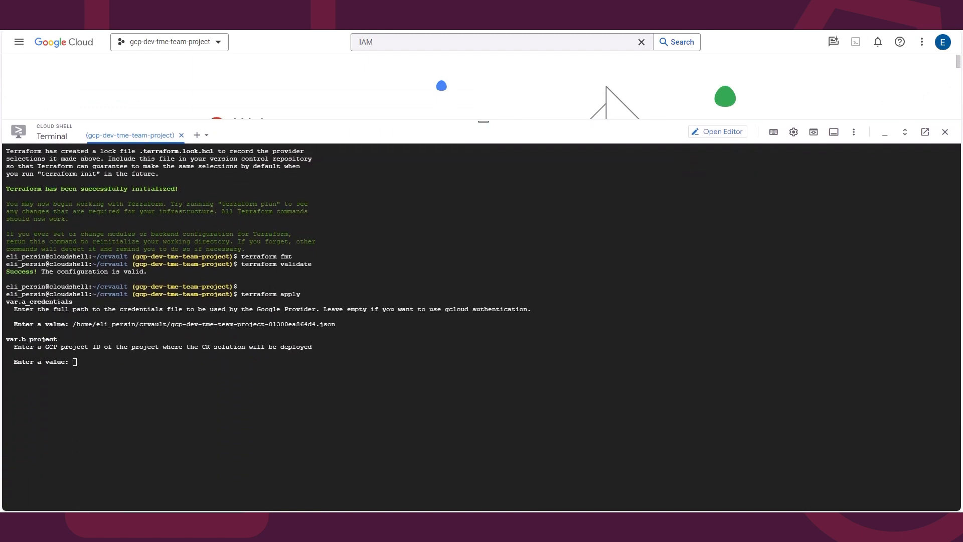
{"action": "type", "text": "gcp-dev-tme-team-project"}
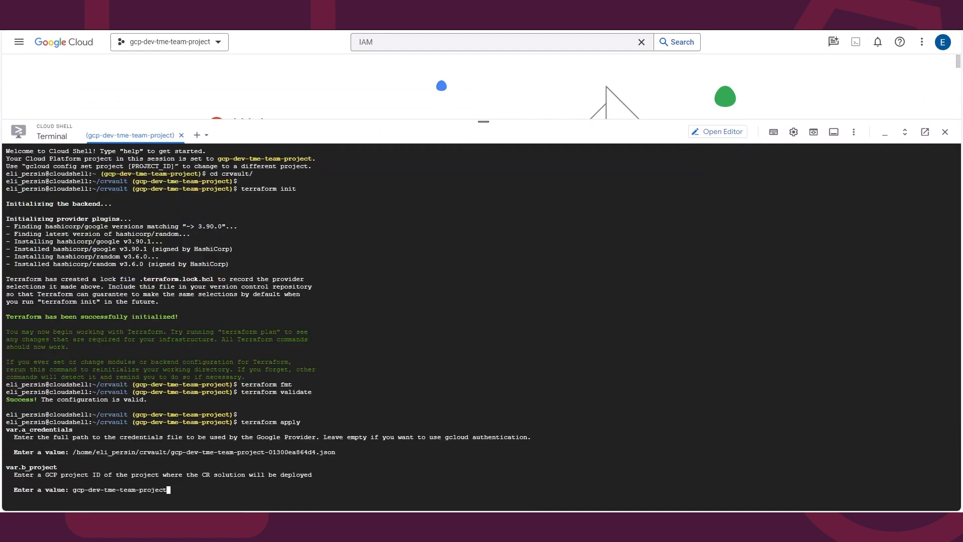
{"action": "key", "text": "Return"}
Step: Enter us-east4 as the region, us-east4-a as the zone, and crvault as the resource prefix
{"action": "type", "text": "us-east4"}
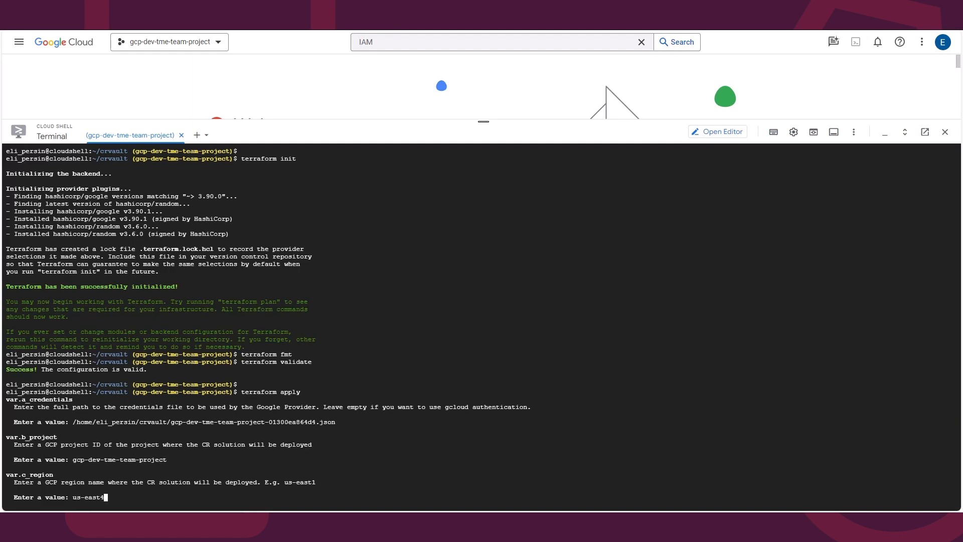
{"action": "key", "text": "Return"}
{"action": "type", "text": "us-east4-a"}
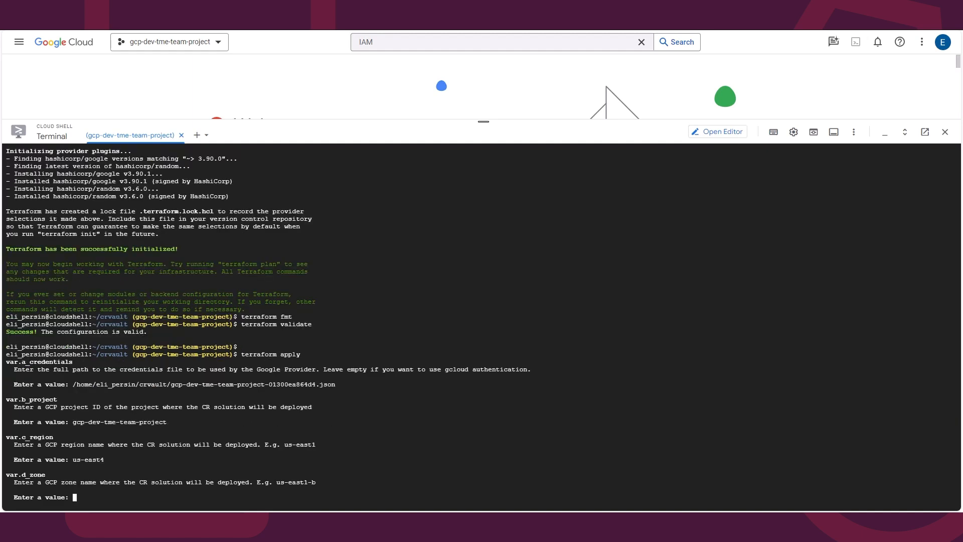
{"action": "key", "text": "Return"}
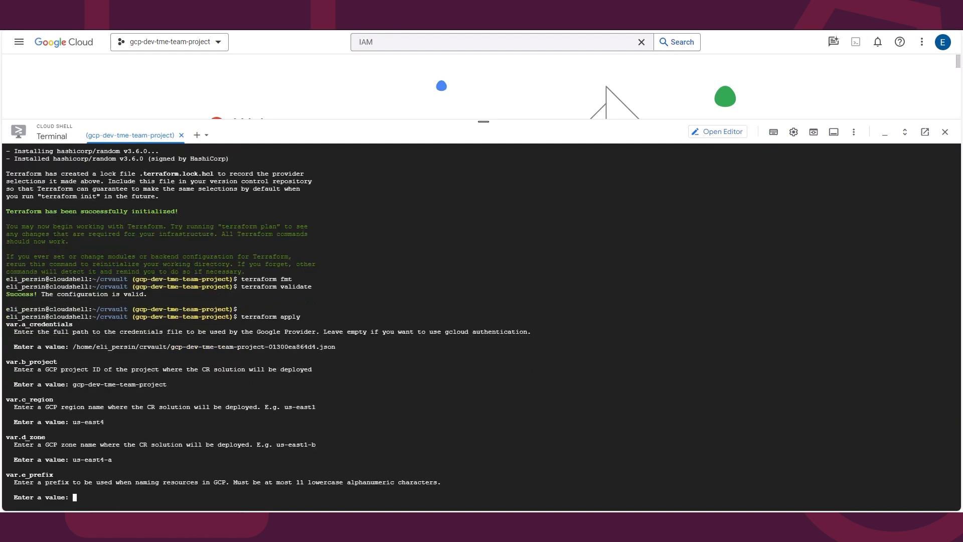
{"action": "type", "text": "crvault"}
{"action": "key", "text": "Return"}
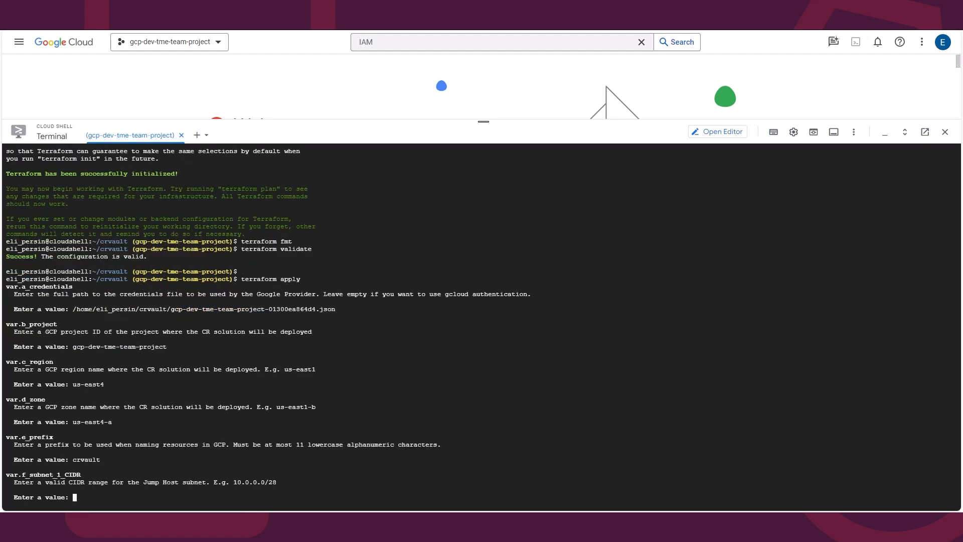
Step: Enter 192.168.10.0/28 as the Jump Host subnet CIDR
{"action": "type", "text": "192.168.10.0/28"}
{"action": "key", "text": "Return"}
Step: Enter 192.168.0.16/28 for the DDVE and Mgmt Host subnet and 200.0.0.0/28 for the replication subnet
{"action": "type", "text": "192.168"}
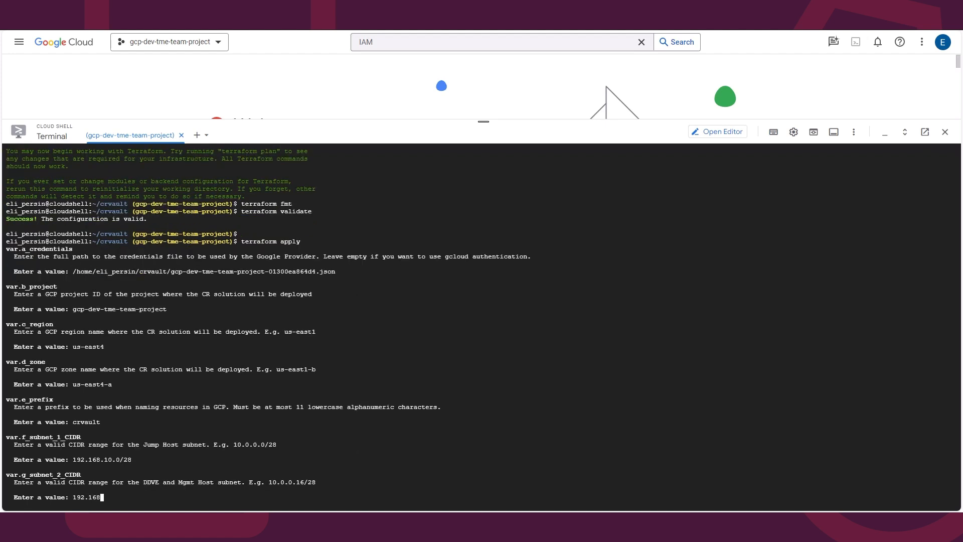
{"action": "type", "text": ".0.16/28"}
{"action": "key", "text": "Return"}
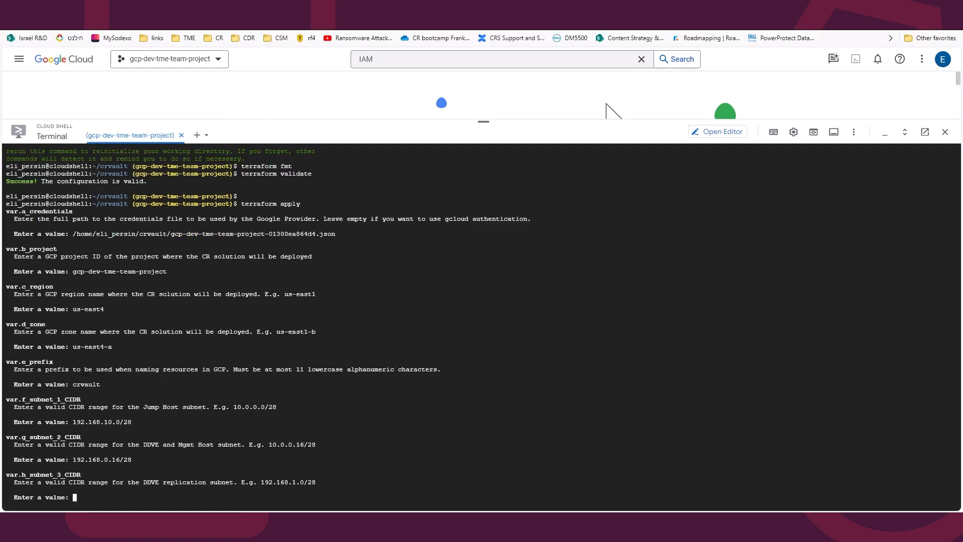
{"action": "type", "text": "200.0.0.0/28"}
{"action": "key", "text": "Return"}
Step: Enter 150.150.150.150/32 as the client CIDR allowed to access the Jump Host
{"action": "type", "text": "150.1"}
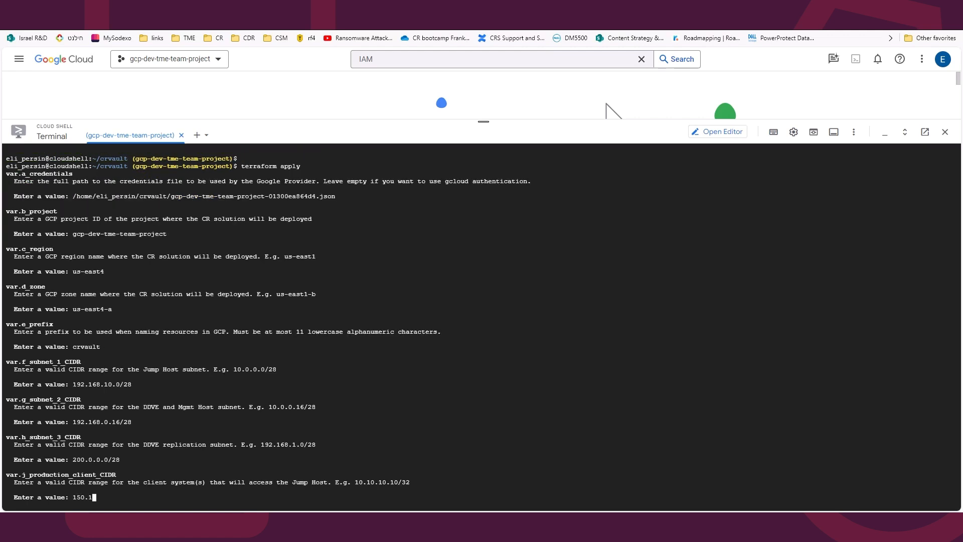
{"action": "type", "text": "50.150.150/32"}
{"action": "key", "text": "Return"}
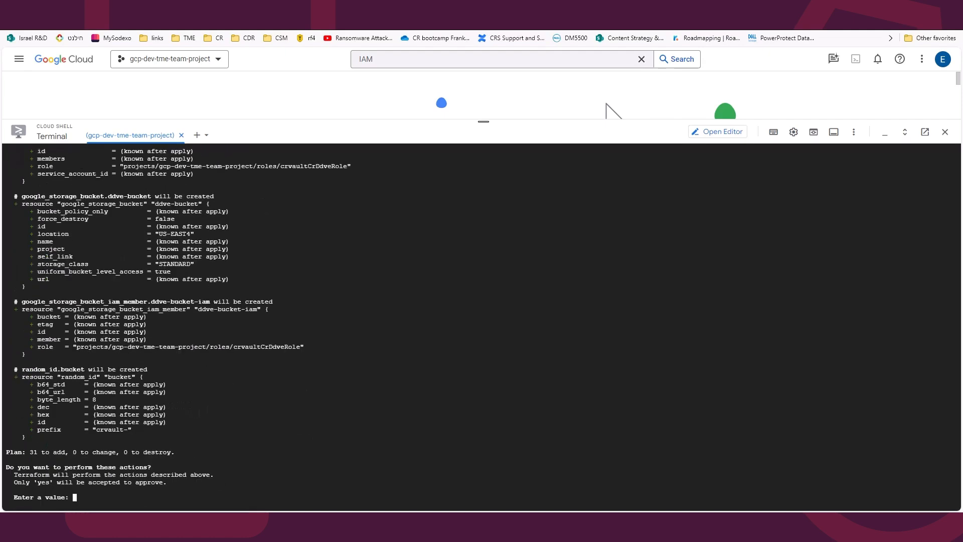
Step: Approve the Terraform apply to create the vault resources, copy the project ID and close Cloud Shell
{"action": "type", "text": "yes"}
{"action": "key", "text": "Return"}
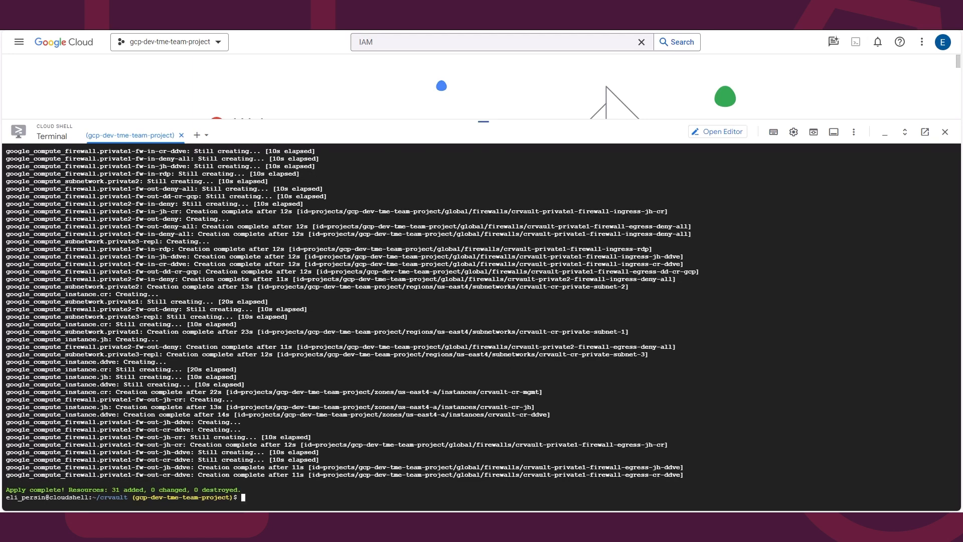
{"action": "left_click_drag", "start_coordinate": [483, 121], "coordinate": [483, 360]}
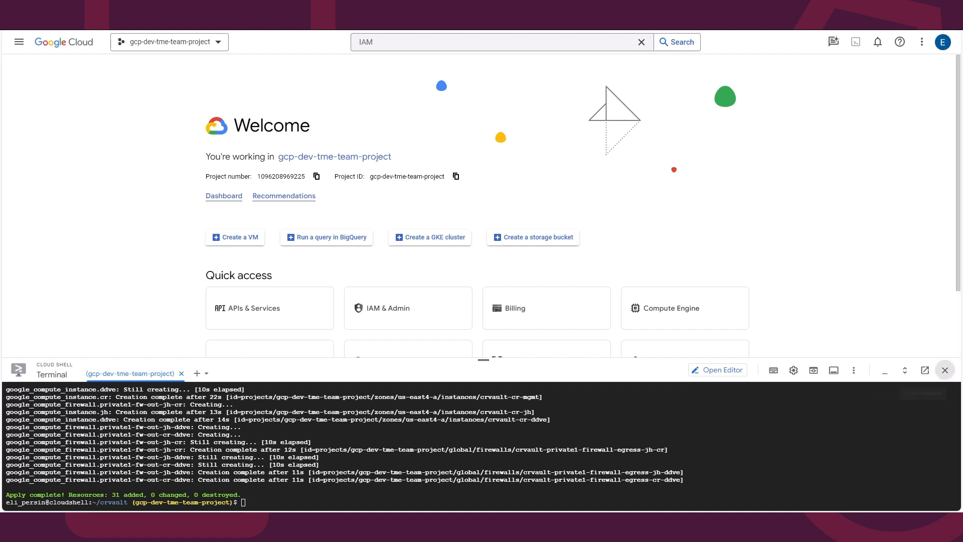
{"action": "left_click", "coordinate": [456, 176]}
{"action": "left_click", "coordinate": [945, 370]}
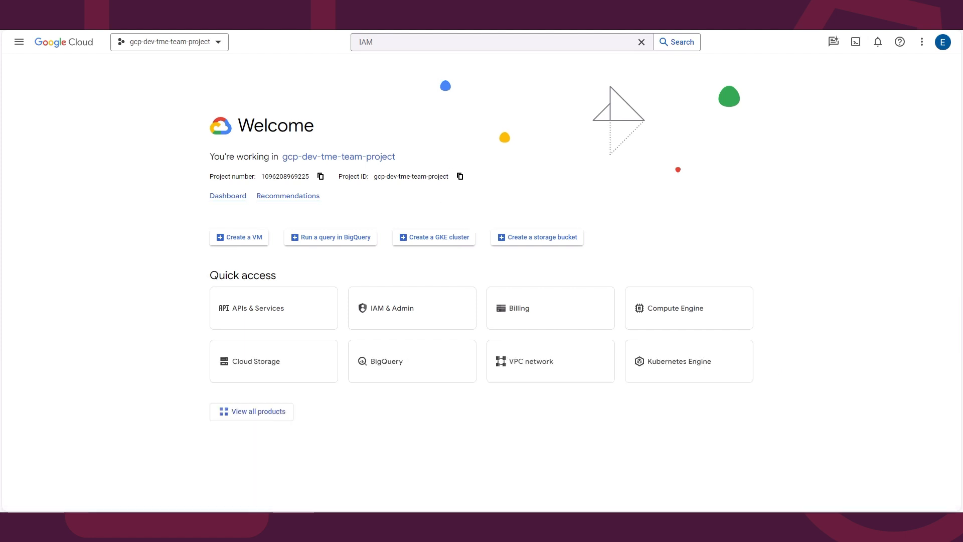
Step: Search for and open the VM instances list to check the deployed vault machines
{"action": "left_click", "coordinate": [366, 42]}
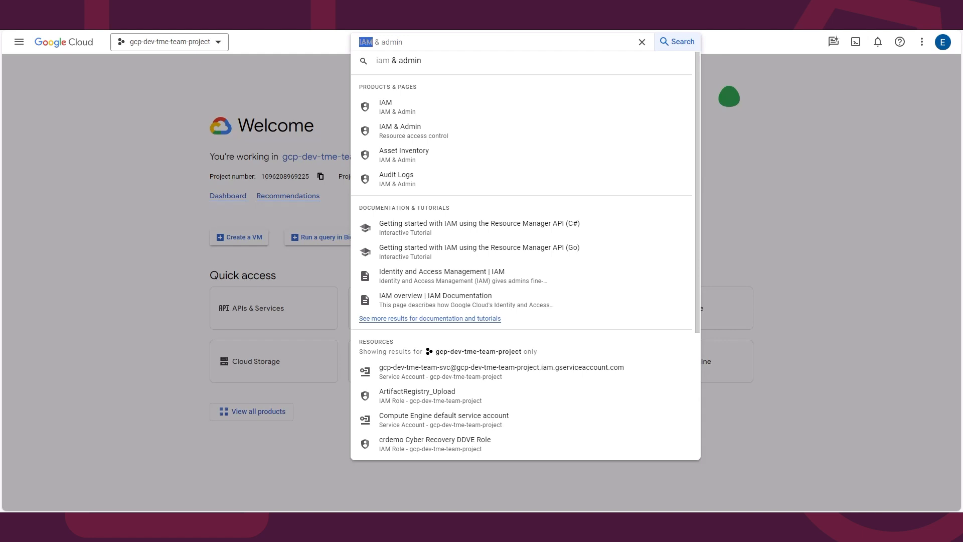
{"action": "type", "text": "vm"}
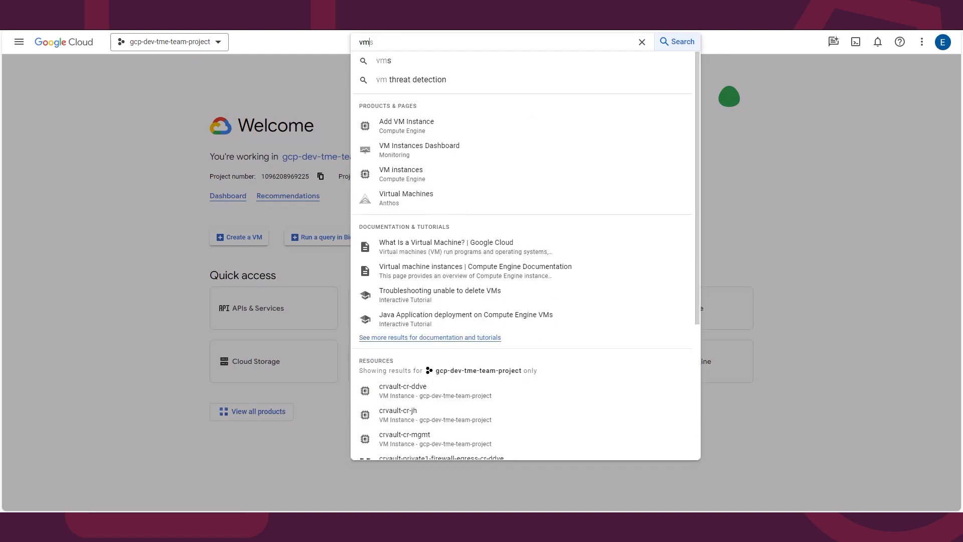
{"action": "left_click", "coordinate": [401, 174]}
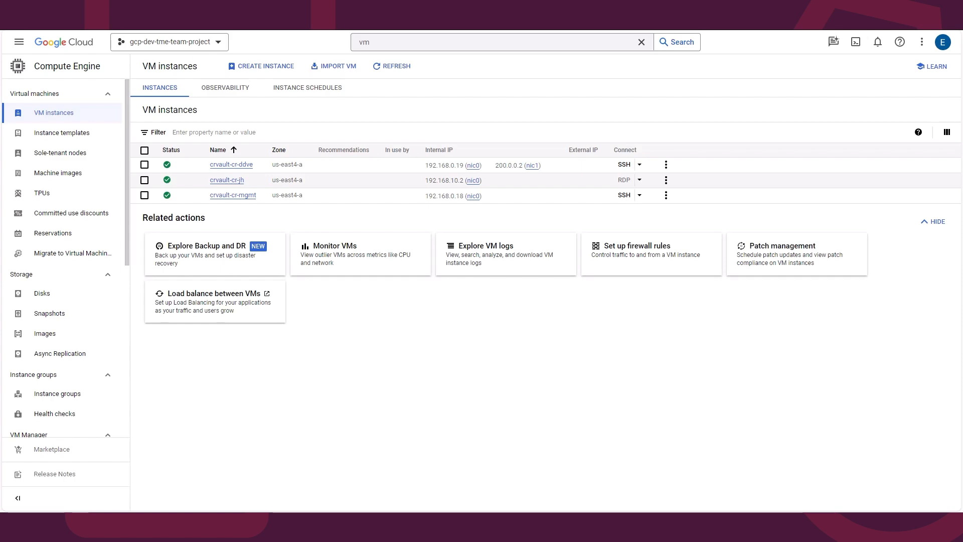
Step: Review the VPC firewall rules of the crvault-cr-private-network-1 network
{"action": "left_click", "coordinate": [492, 42]}
{"action": "type", "text": "vpc networks"}
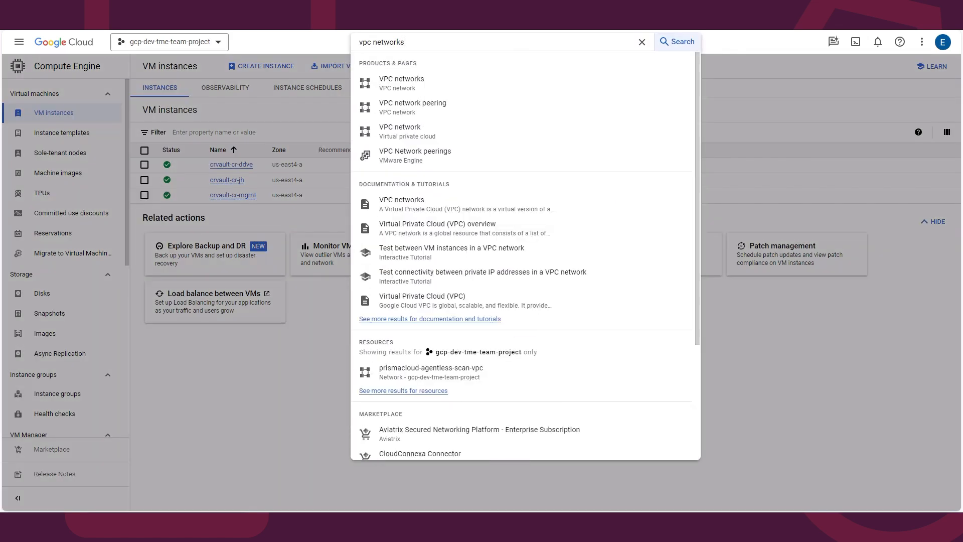
{"action": "left_click", "coordinate": [409, 79]}
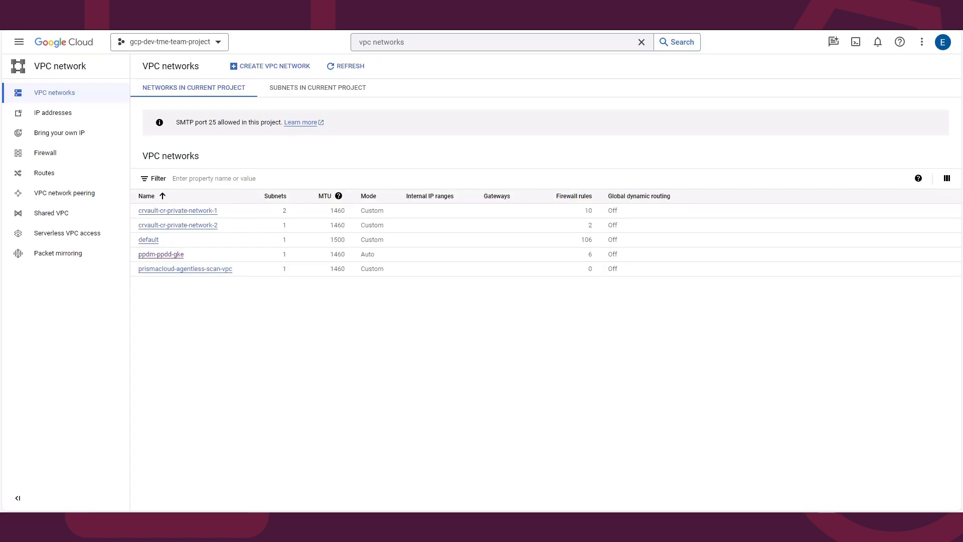
{"action": "left_click", "coordinate": [178, 210]}
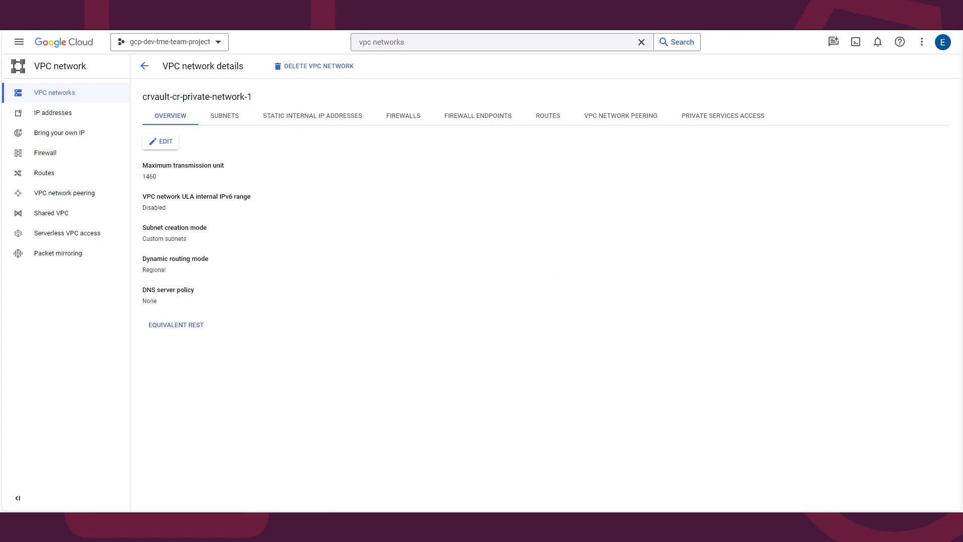
{"action": "left_click", "coordinate": [403, 116]}
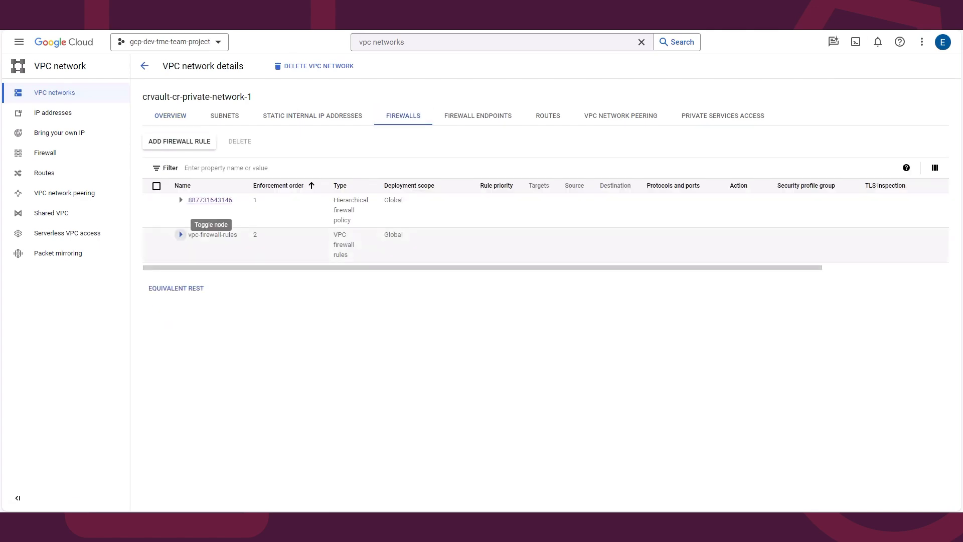
{"action": "left_click", "coordinate": [181, 234]}
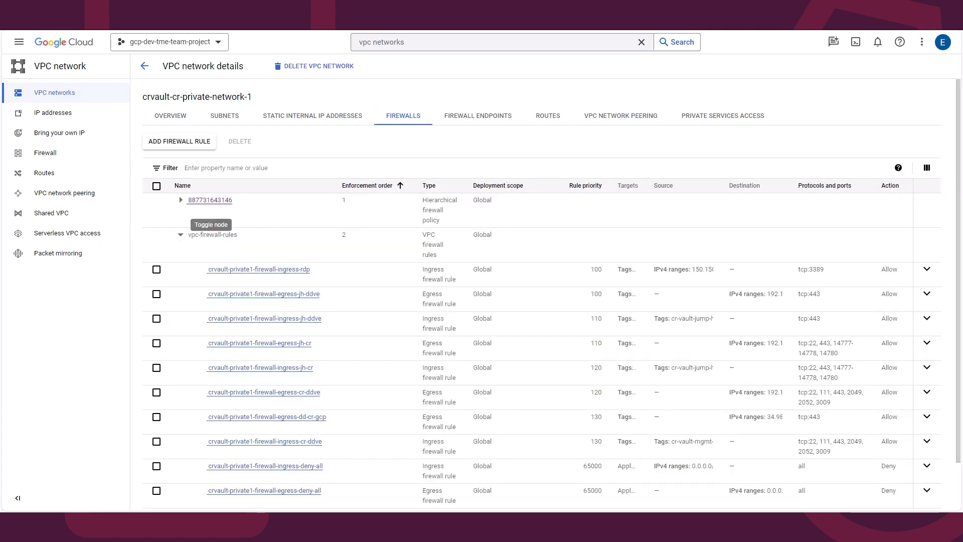
Step: Set a new Windows password for the crvault-cr-jh jump host with username cradmin and copy it
{"action": "left_click", "coordinate": [431, 43]}
{"action": "type", "text": "VM"}
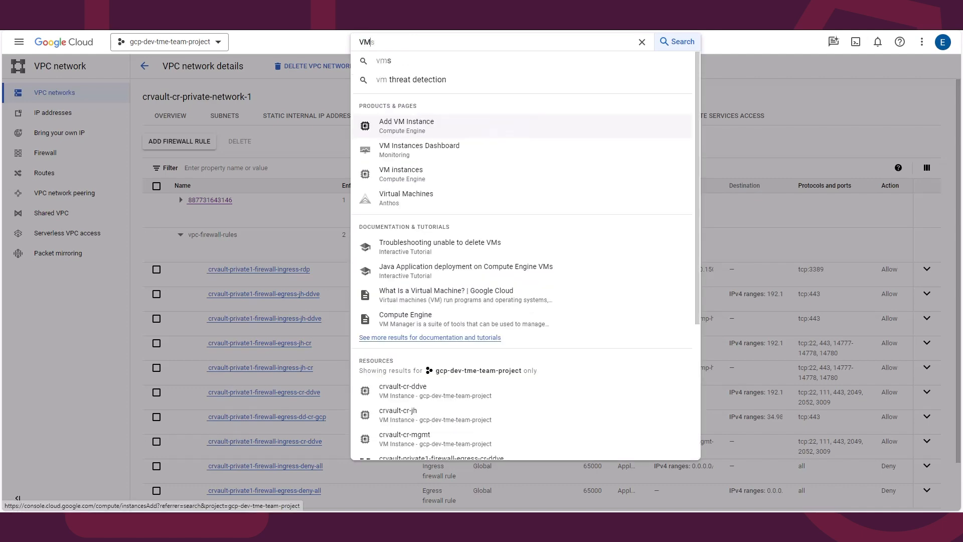
{"action": "left_click", "coordinate": [406, 173]}
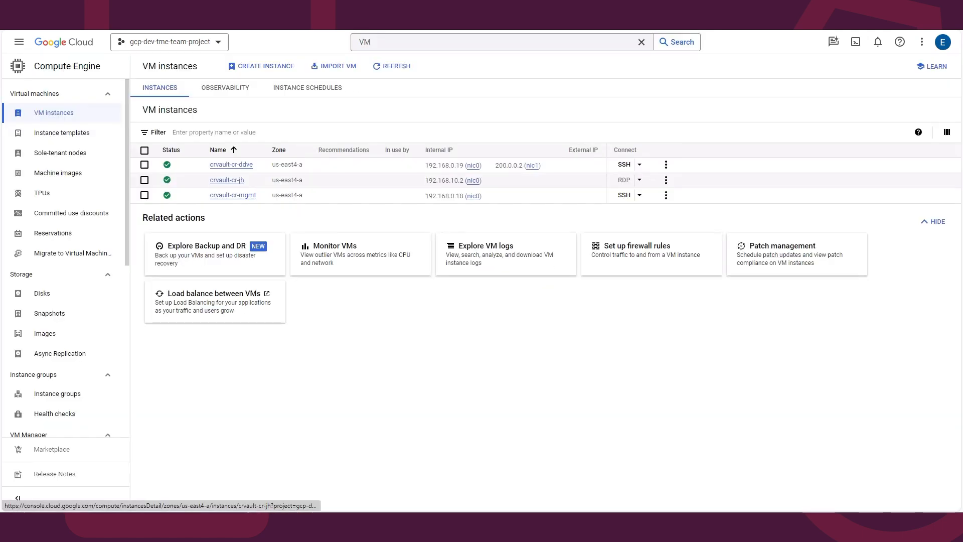
{"action": "left_click", "coordinate": [226, 180]}
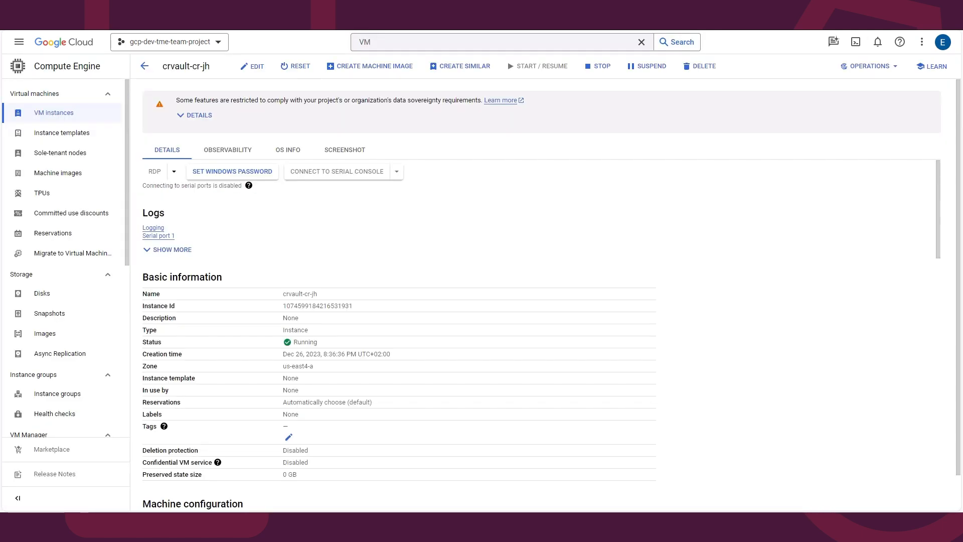
{"action": "left_click", "coordinate": [233, 172]}
{"action": "double_click", "coordinate": [372, 298]}
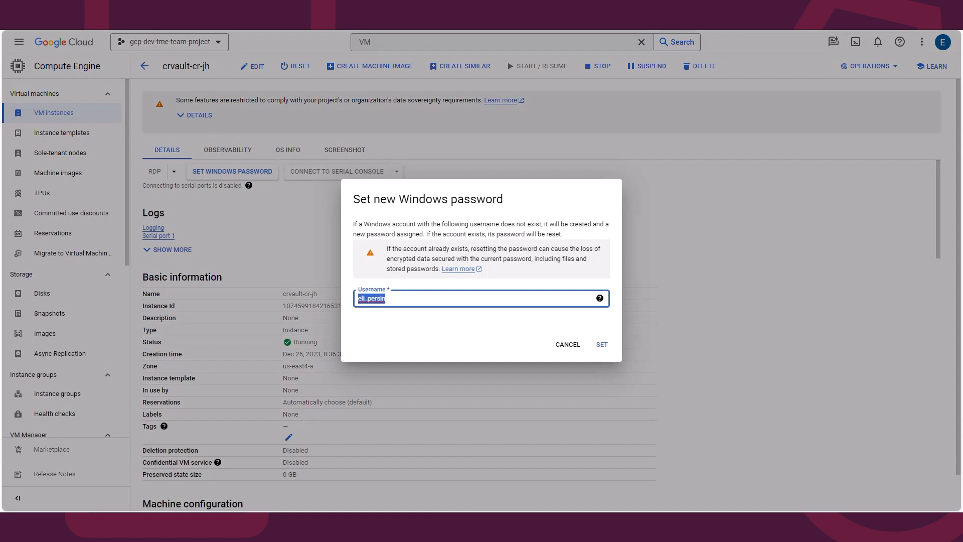
{"action": "type", "text": "cradmin"}
{"action": "left_click", "coordinate": [601, 344]}
{"action": "left_click", "coordinate": [551, 325]}
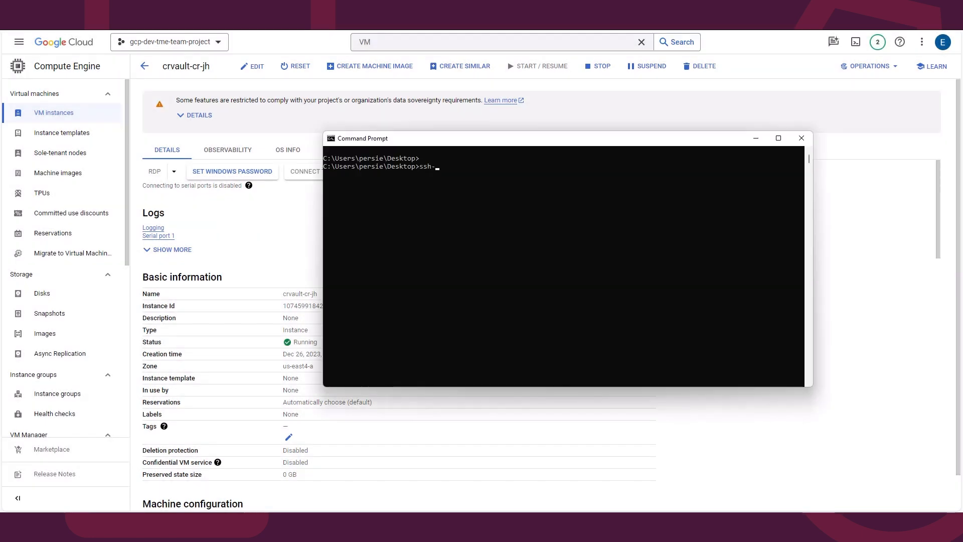
Step: Generate a 2048-bit RSA PEM key pair cruser-key-file with comment cruser and no passphrase using ssh-keygen
{"action": "type", "text": "keygen -t rsa -m PEM"}
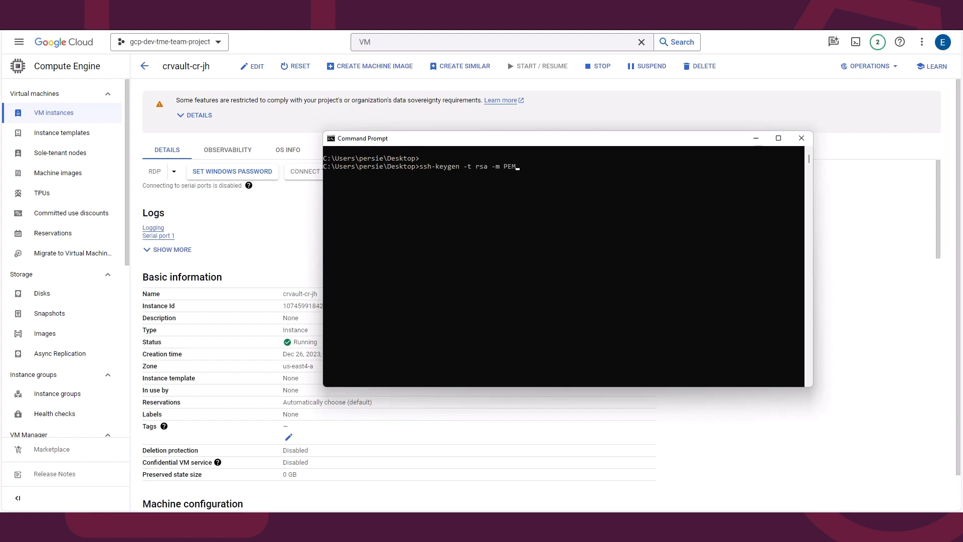
{"action": "type", "text": " -f .\\cruser-key-file -C cruser -b 2048"}
{"action": "key", "text": "Return"}
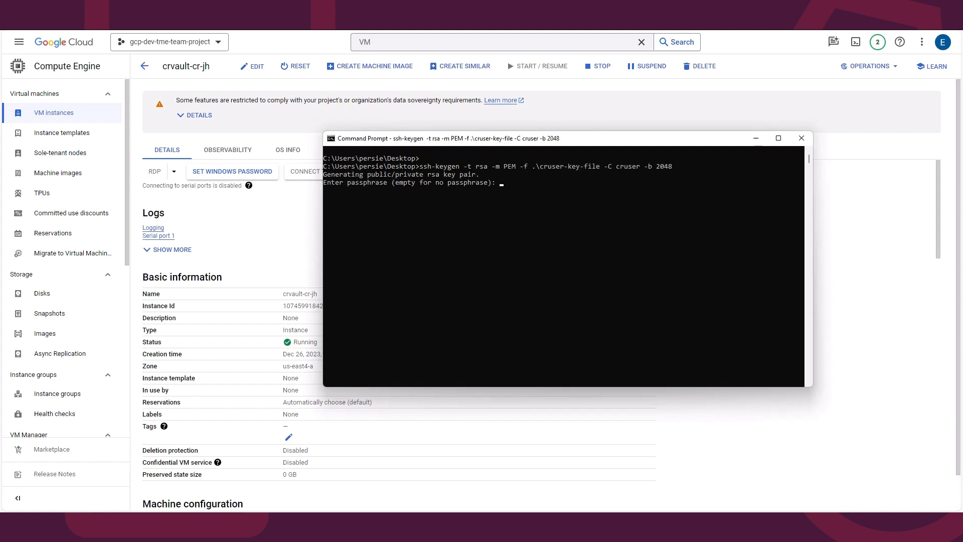
{"action": "key", "text": "Return"}
{"action": "key", "text": "Return"}
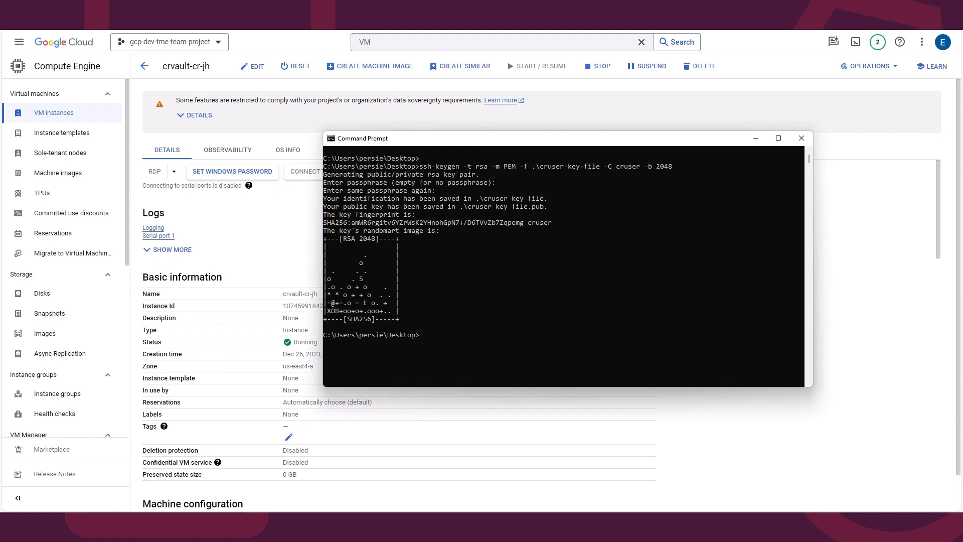
Step: Open the crvault-cr-mgmt instance for editing and add a new SSH key entry
{"action": "key", "text": "alt+Tab"}
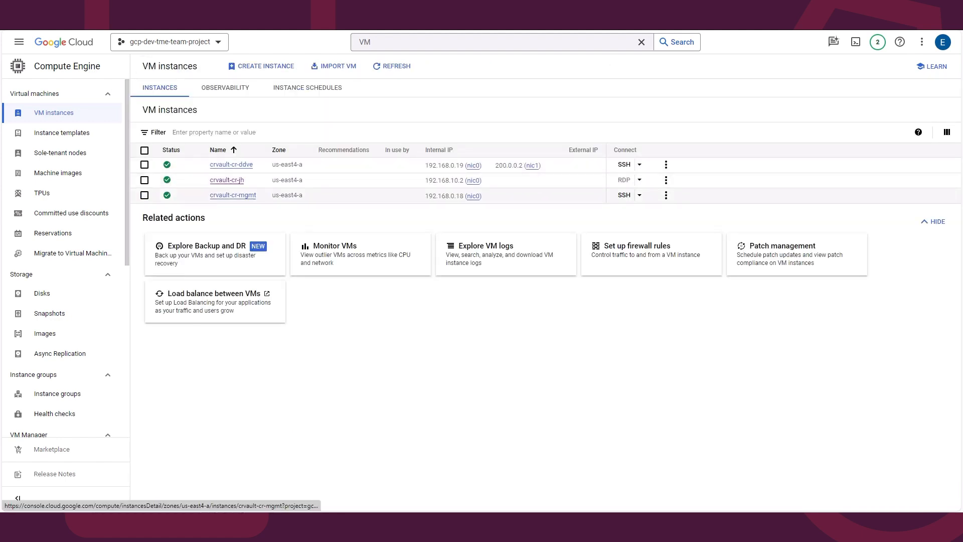
{"action": "left_click", "coordinate": [233, 195]}
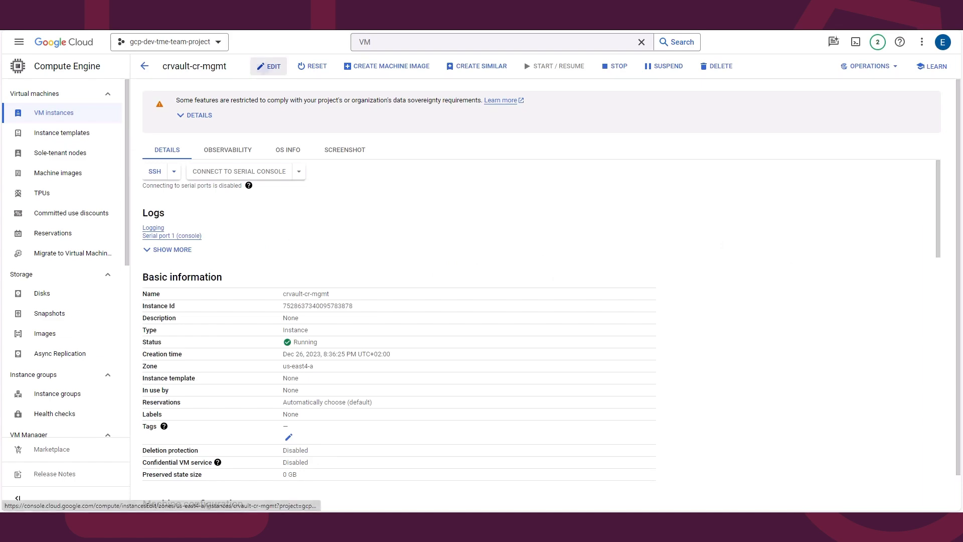
{"action": "left_click", "coordinate": [270, 66]}
{"action": "scroll", "coordinate": [922, 225], "scroll_direction": "down", "scroll_amount": 20}
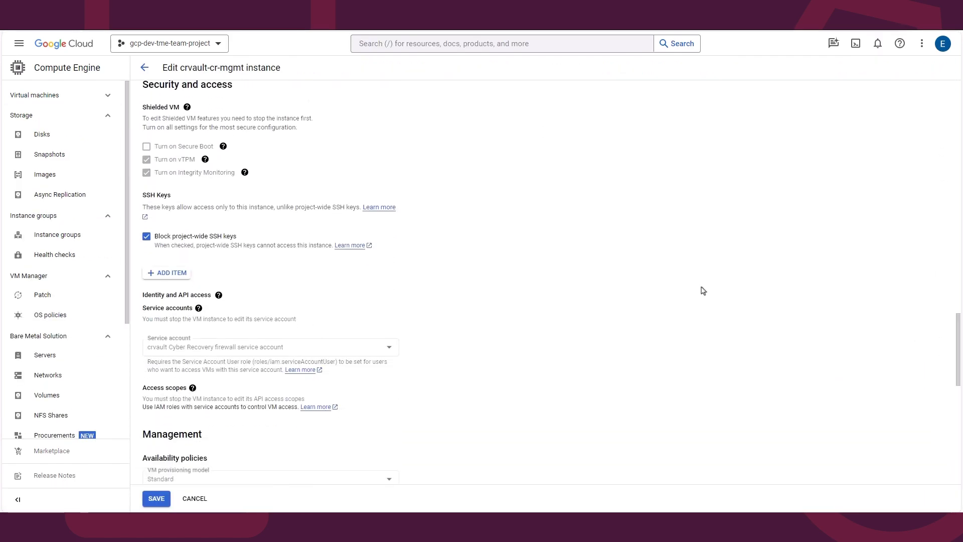
{"action": "left_click", "coordinate": [186, 275]}
Step: Open cruser-key-file.pub in Notepad and copy its entire public key text
{"action": "key", "text": "alt+Tab"}
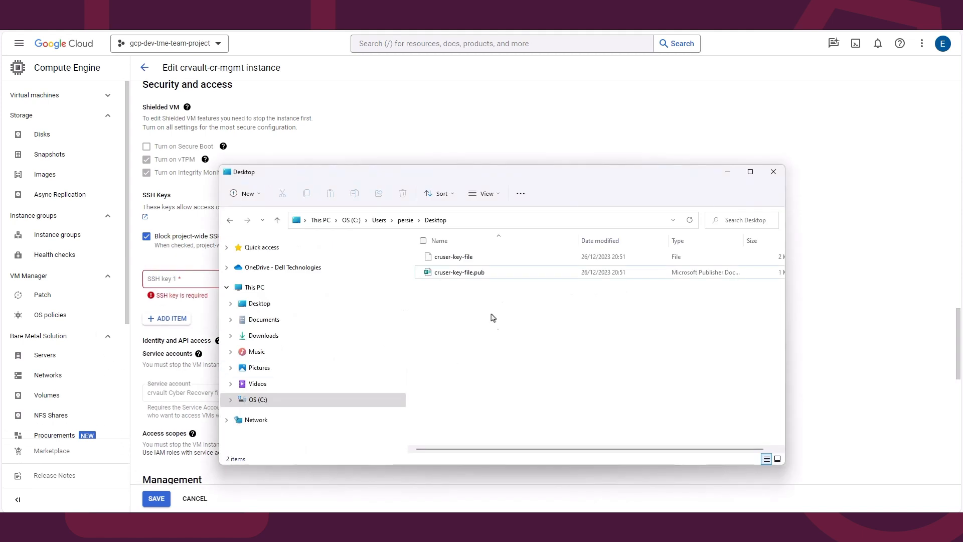
{"action": "right_click", "coordinate": [469, 275]}
{"action": "mouse_move", "coordinate": [547, 324]}
{"action": "left_click", "coordinate": [642, 326]}
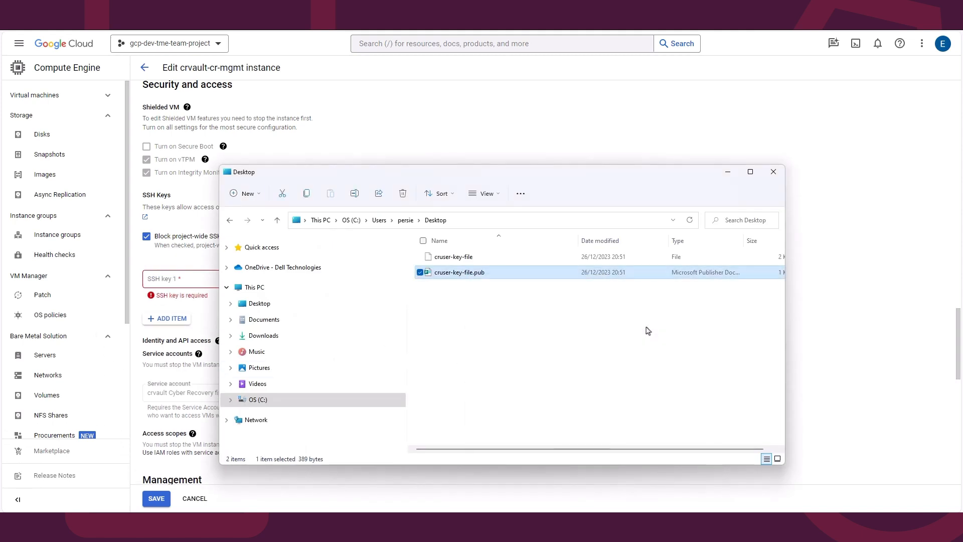
{"action": "left_click_drag", "start_coordinate": [333, 130], "coordinate": [628, 167]}
{"action": "right_click", "coordinate": [621, 163]}
{"action": "left_click", "coordinate": [657, 214]}
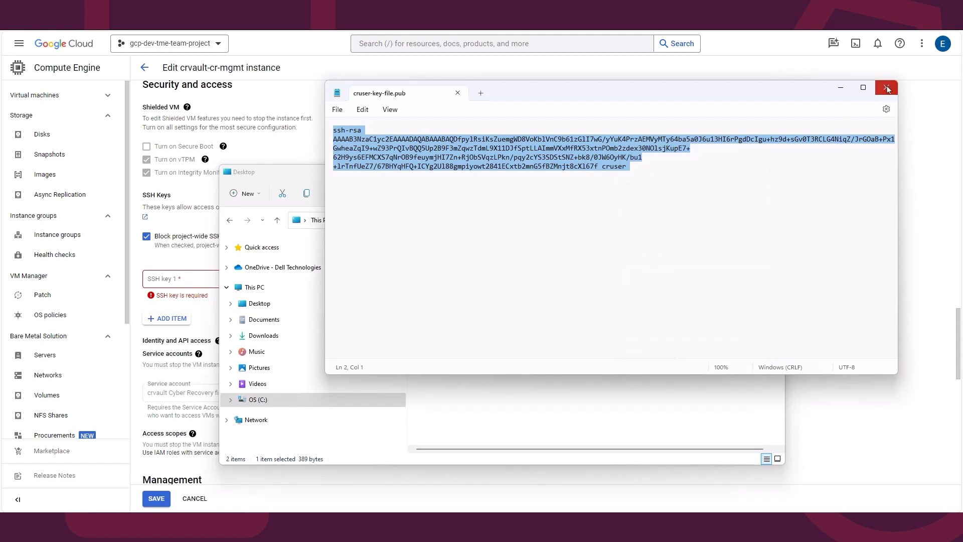
{"action": "left_click", "coordinate": [887, 87]}
{"action": "left_click", "coordinate": [598, 110]}
Step: Paste the public key into SSH key 1 and save the crvault-cr-mgmt instance
{"action": "left_click", "coordinate": [191, 277]}
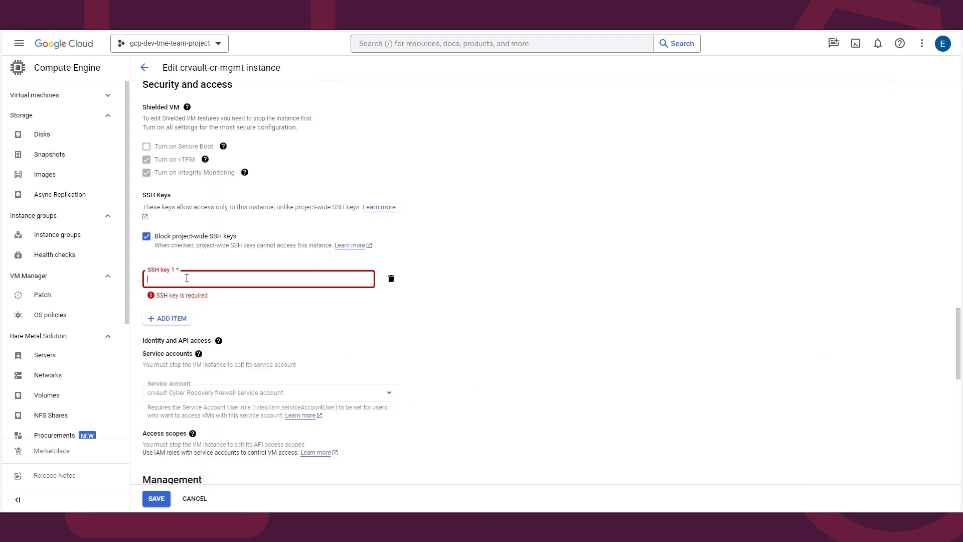
{"action": "right_click", "coordinate": [186, 278]}
{"action": "left_click", "coordinate": [229, 375]}
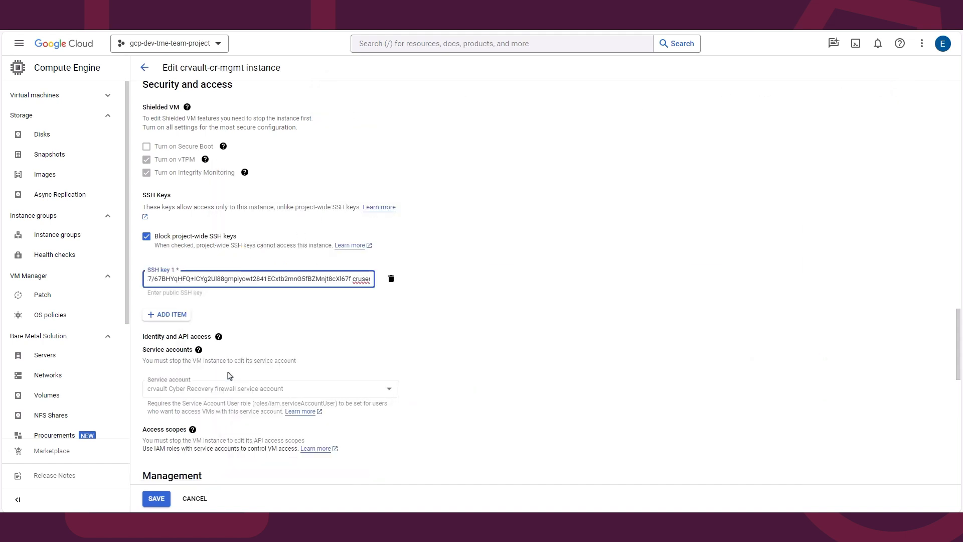
{"action": "scroll", "coordinate": [229, 375], "scroll_direction": "down", "scroll_amount": 1}
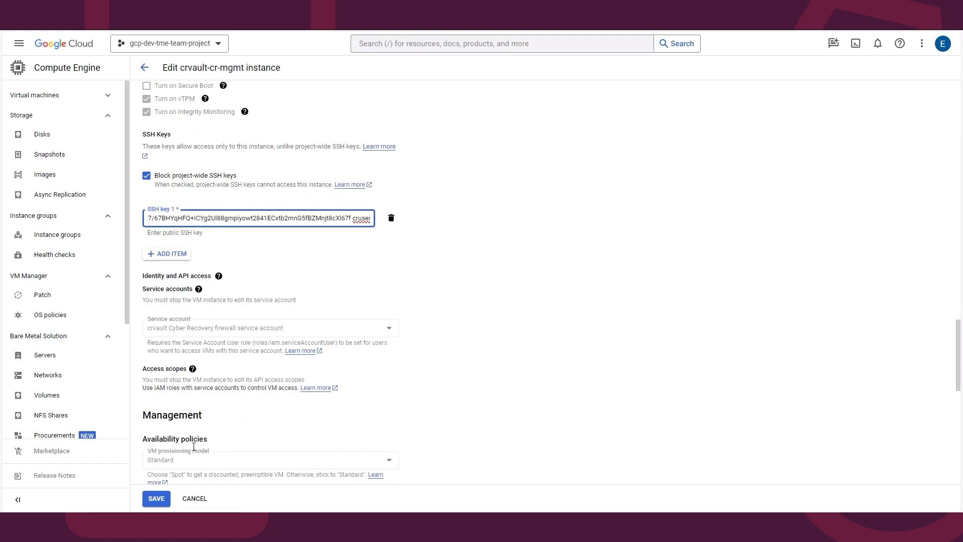
{"action": "left_click", "coordinate": [164, 501]}
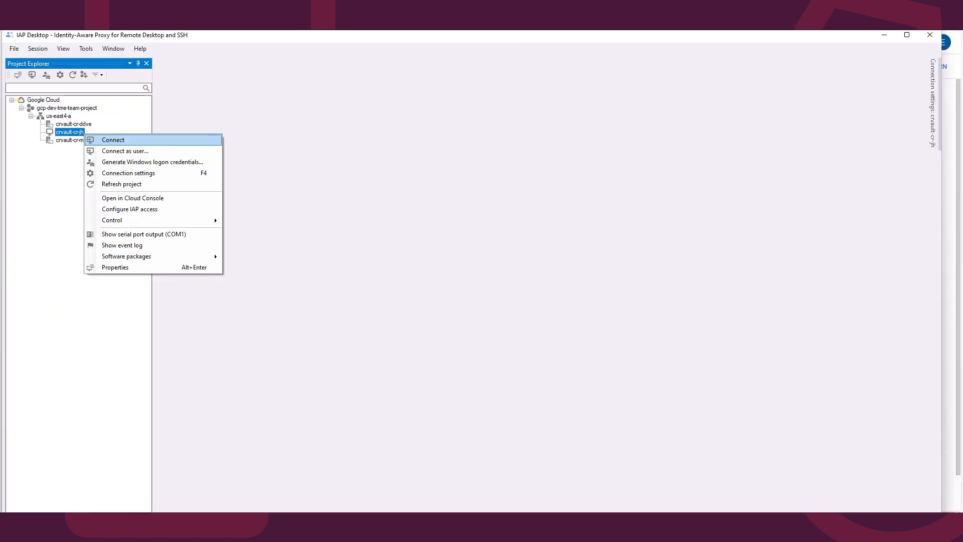
Step: Connect to crvault-cr-jh as a different user, entering cradmin and pasting the Windows password
{"action": "key", "text": "Down"}
{"action": "key", "text": "Return"}
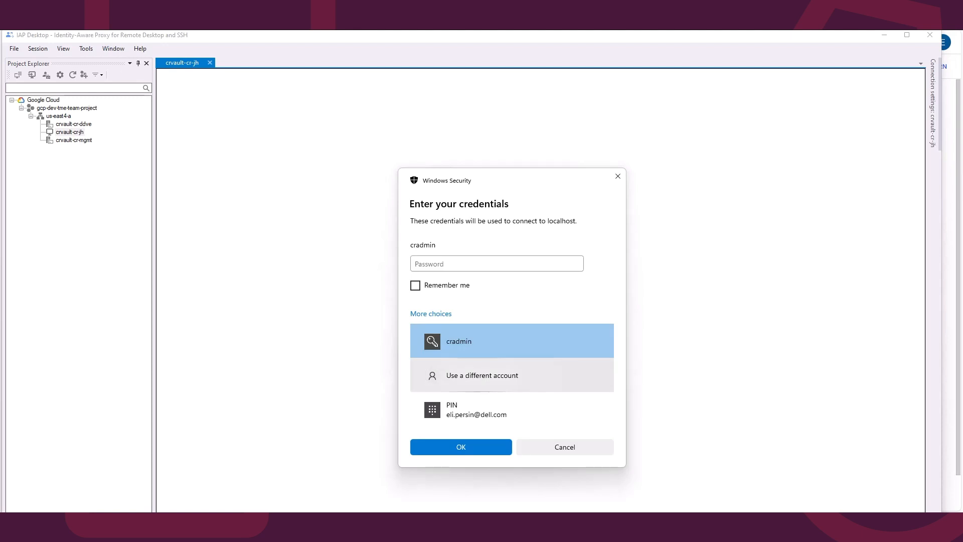
{"action": "left_click", "coordinate": [482, 375]}
{"action": "type", "text": "cradmin"}
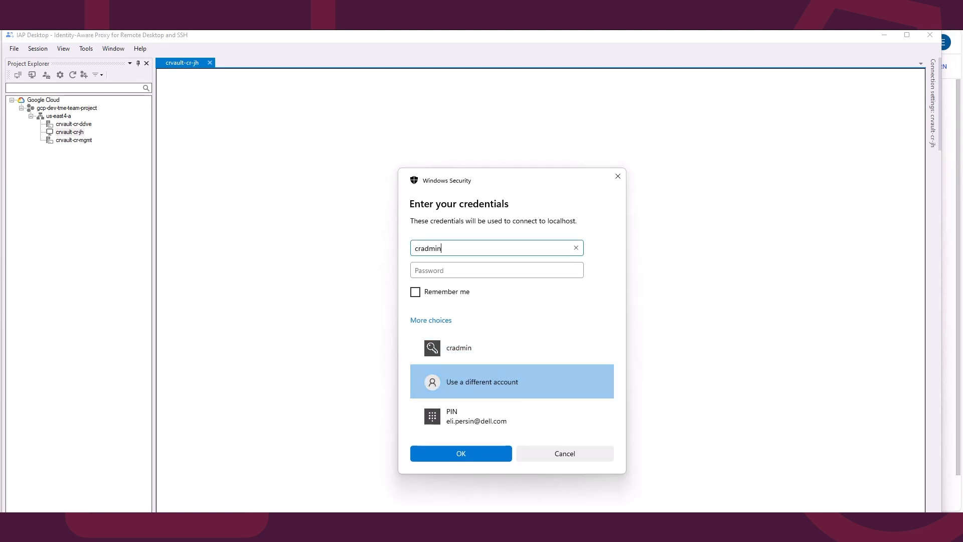
{"action": "key", "text": "Tab"}
{"action": "key", "text": "ctrl+v"}
{"action": "key", "text": "Return"}
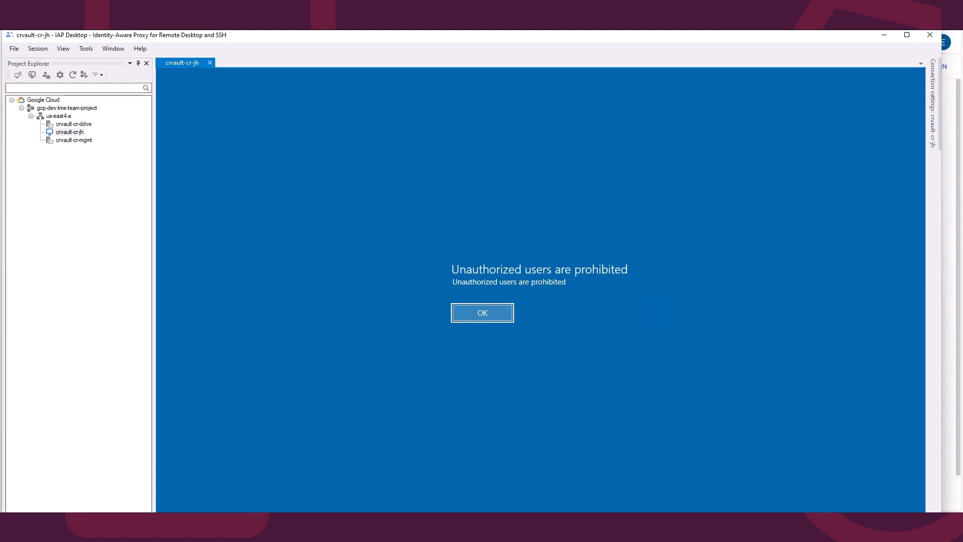
Step: Dismiss the logon notice and copy the full contents of the cruser-key-file private key
{"action": "key", "text": "Return"}
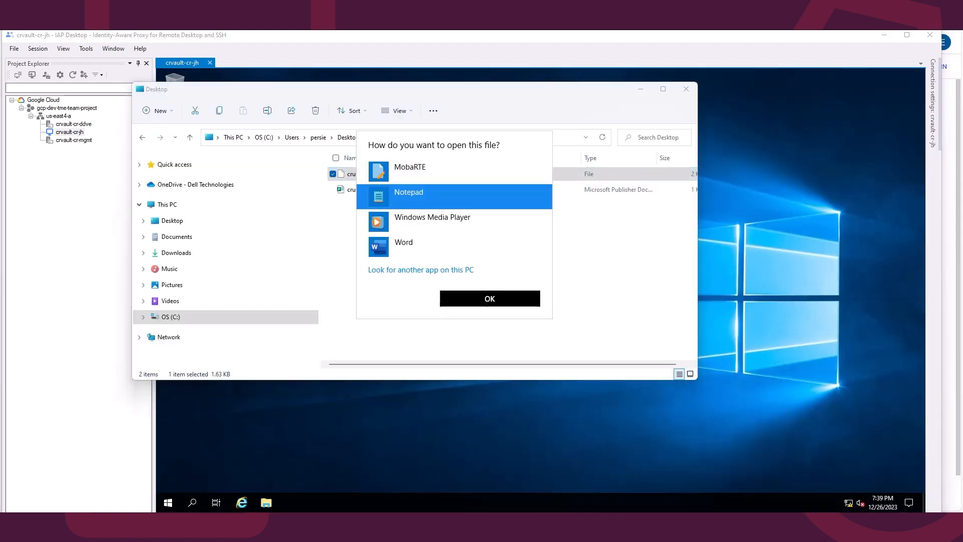
{"action": "key", "text": "Return"}
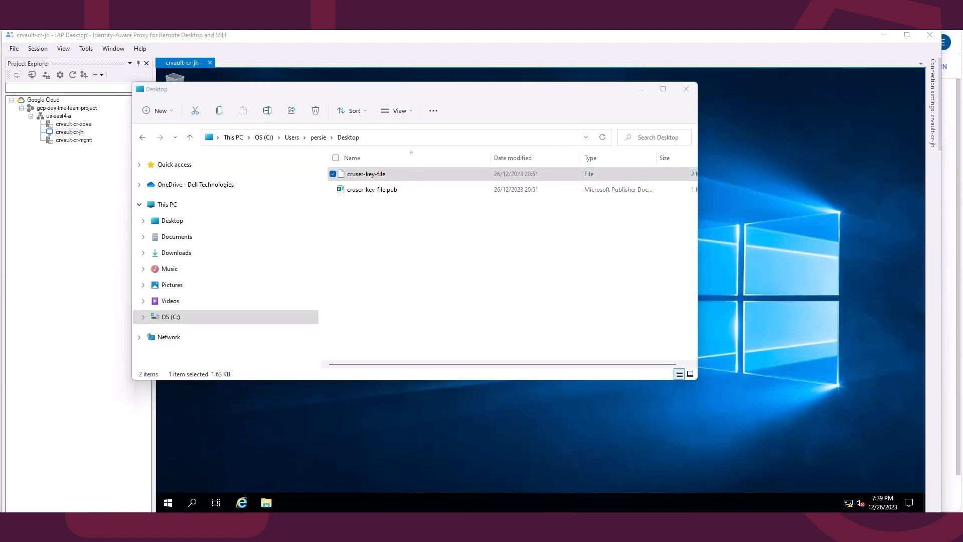
{"action": "key", "text": "ctrl+a"}
{"action": "right_click", "coordinate": [430, 256]}
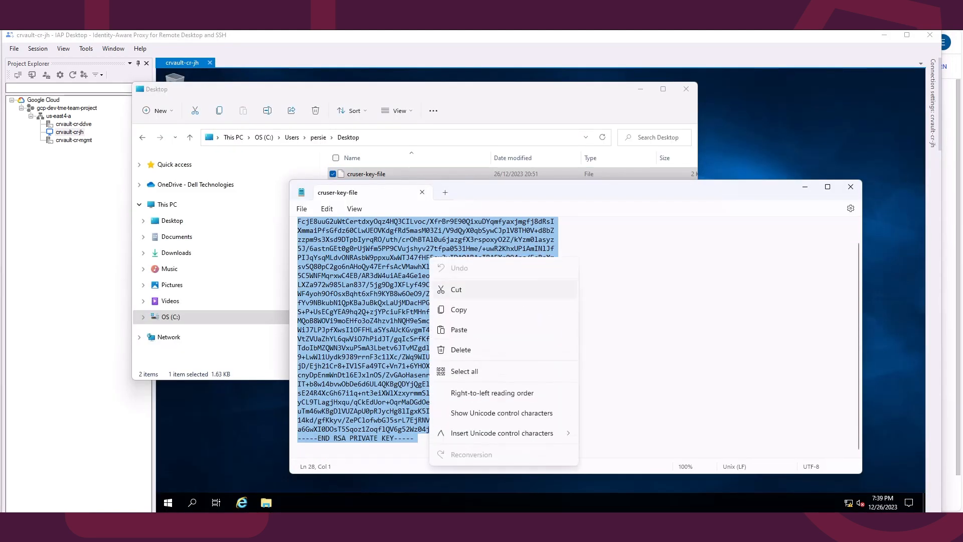
{"action": "left_click", "coordinate": [459, 310]}
{"action": "left_click", "coordinate": [805, 187]}
{"action": "left_click", "coordinate": [641, 89]}
Step: Create a new text document on the jump host desktop
{"action": "right_click", "coordinate": [291, 264]}
{"action": "mouse_move", "coordinate": [321, 334]}
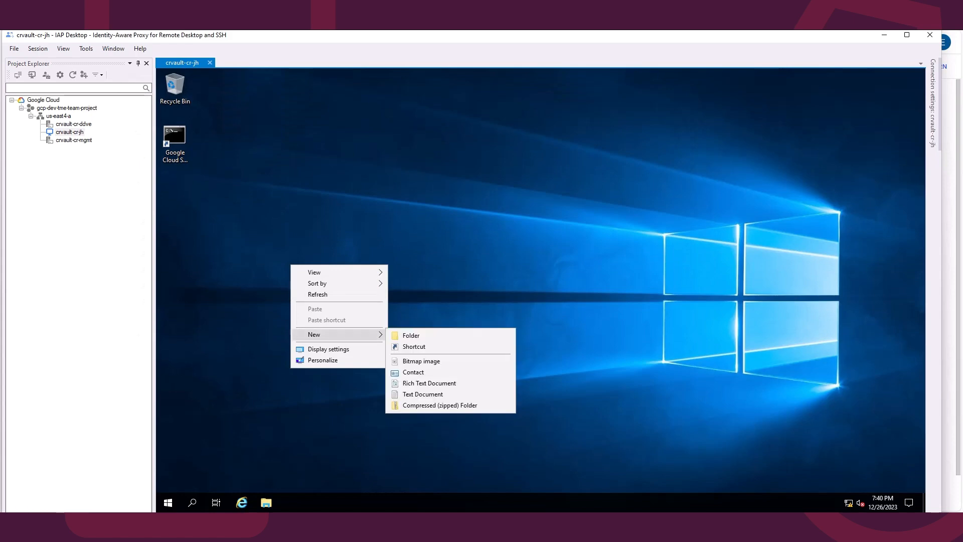
{"action": "left_click", "coordinate": [423, 394]}
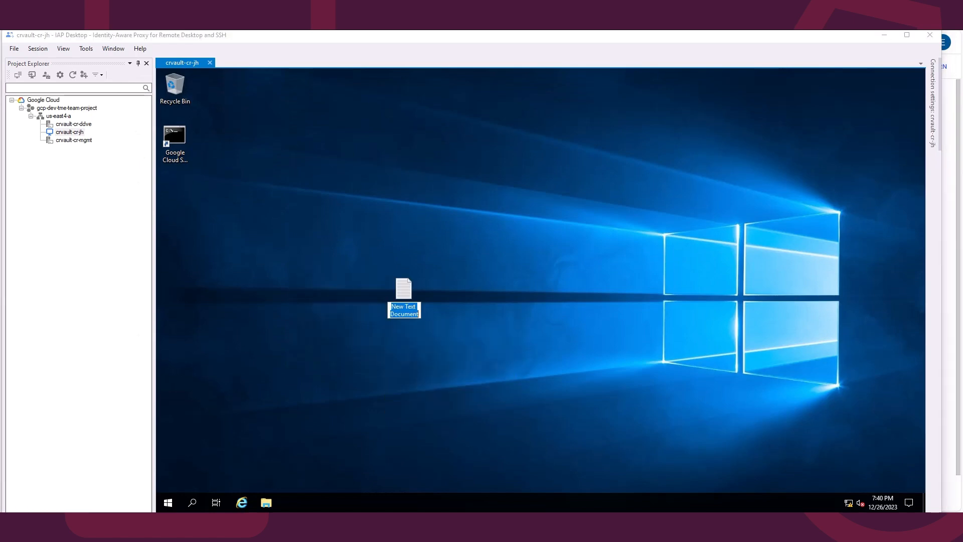
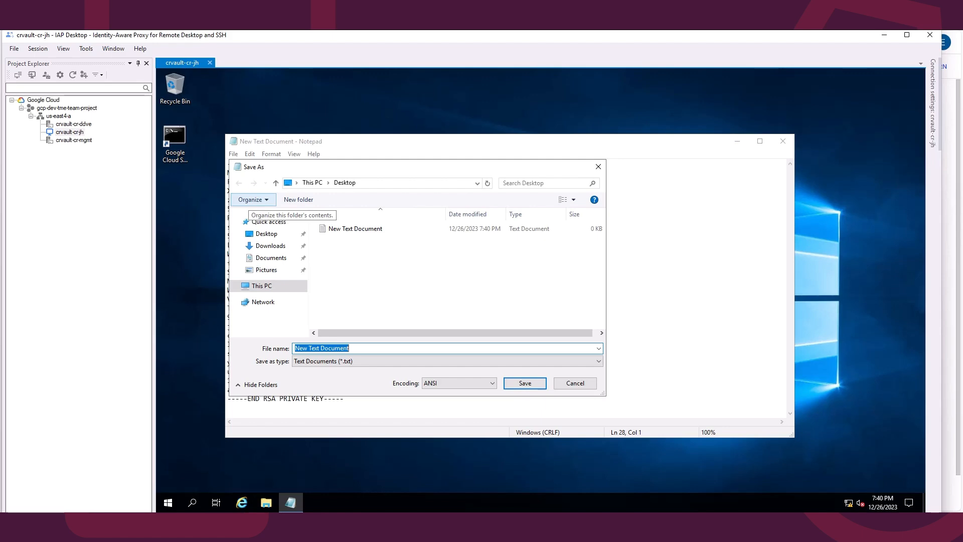
Step: Save the pasted key on the desktop as crkey.pem with all file types, and close Notepad
{"action": "type", "text": "crkey.pem"}
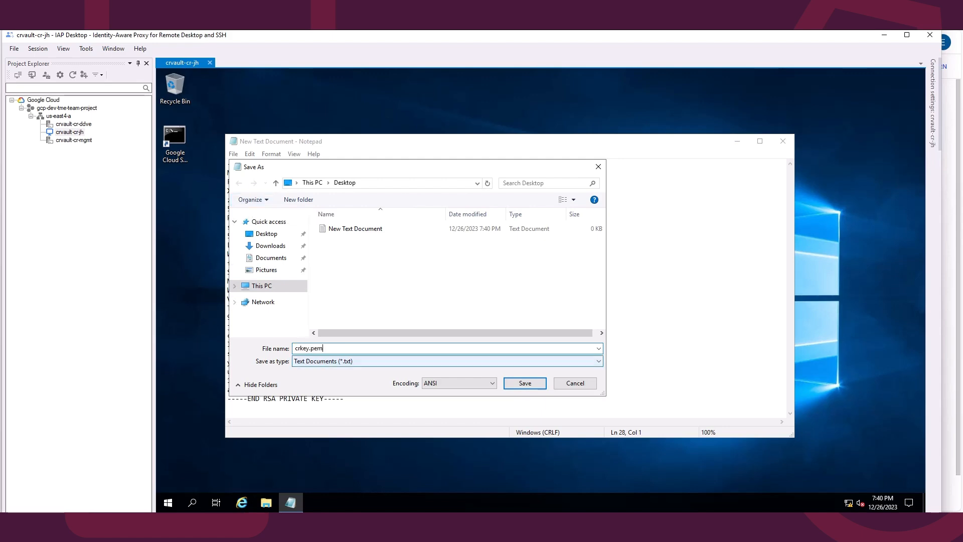
{"action": "left_click", "coordinate": [447, 361]}
{"action": "left_click", "coordinate": [321, 375]}
{"action": "left_click", "coordinate": [525, 382]}
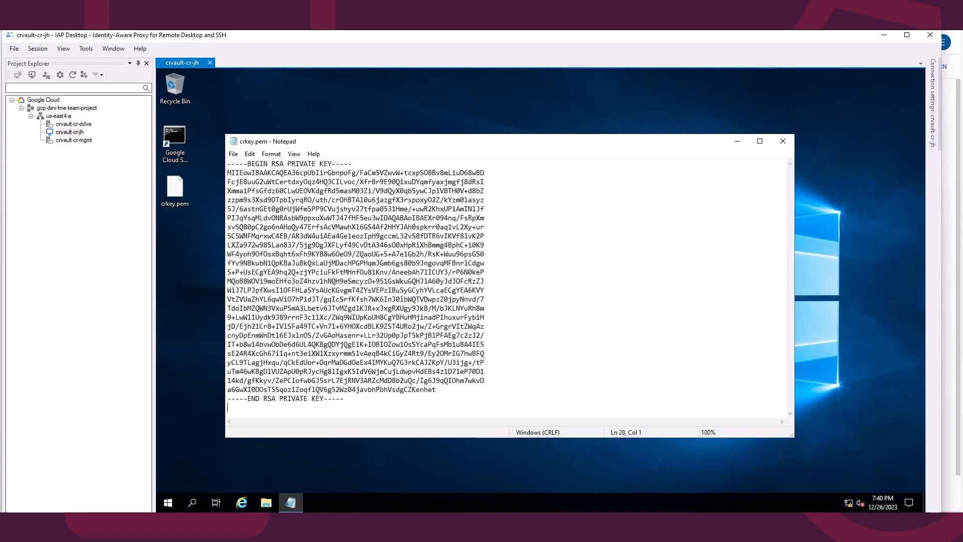
{"action": "left_click", "coordinate": [782, 141]}
Step: Open Windows PowerShell as administrator and approve the permission prompt
{"action": "left_click_drag", "start_coordinate": [453, 243], "coordinate": [176, 88]}
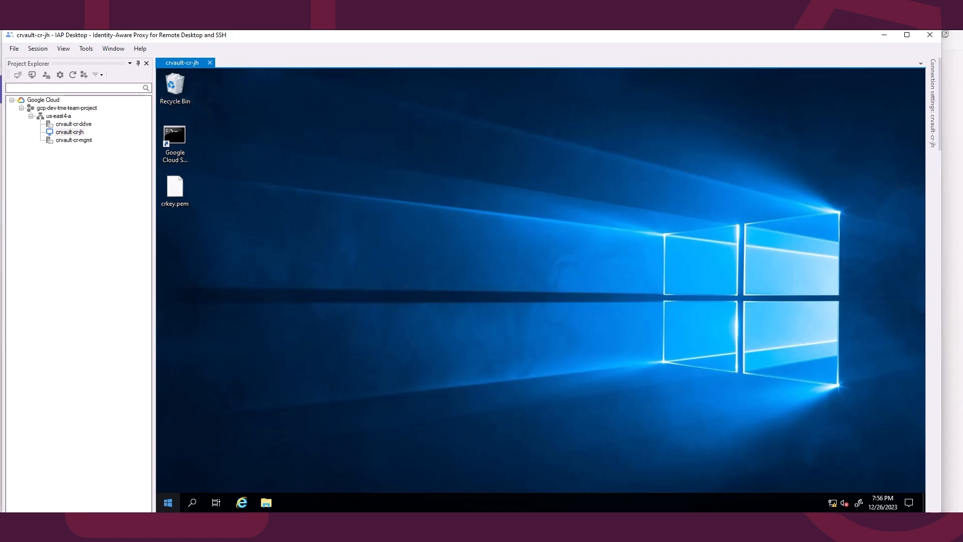
{"action": "left_click", "coordinate": [169, 502]}
{"action": "right_click", "coordinate": [407, 239]}
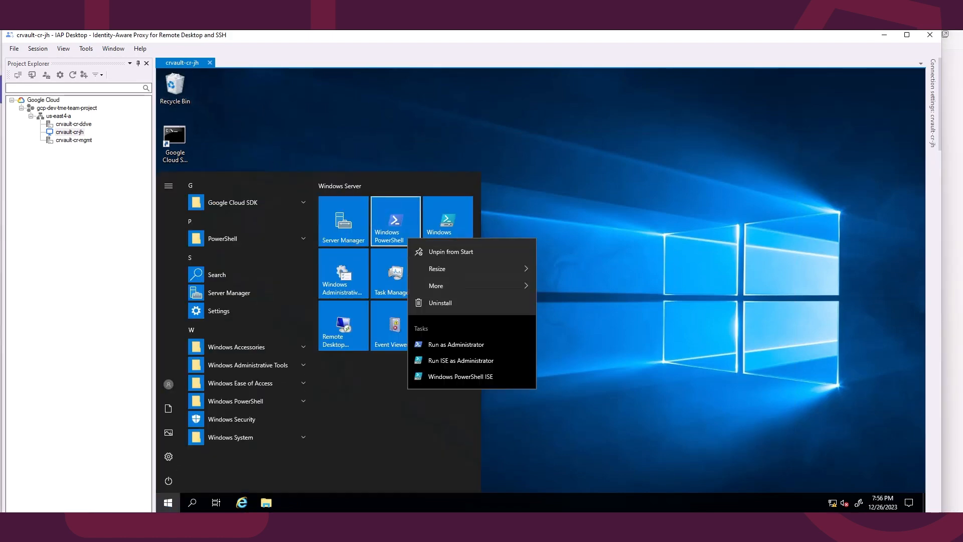
{"action": "key", "text": "Return"}
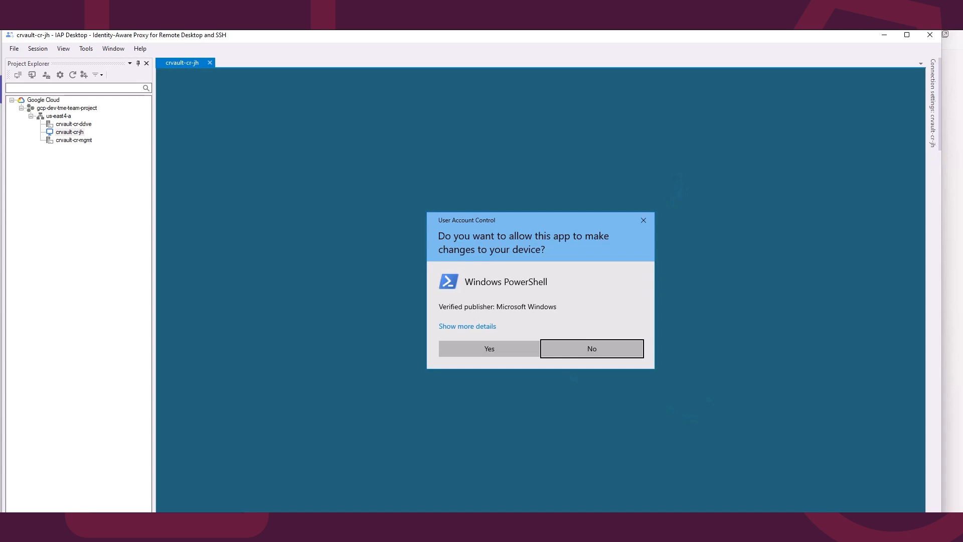
{"action": "key", "text": "Left"}
{"action": "key", "text": "Return"}
Step: Change the PowerShell directory to C:\Users\cradmin\Desktop\
{"action": "type", "text": "cd C:\\Users\\"}
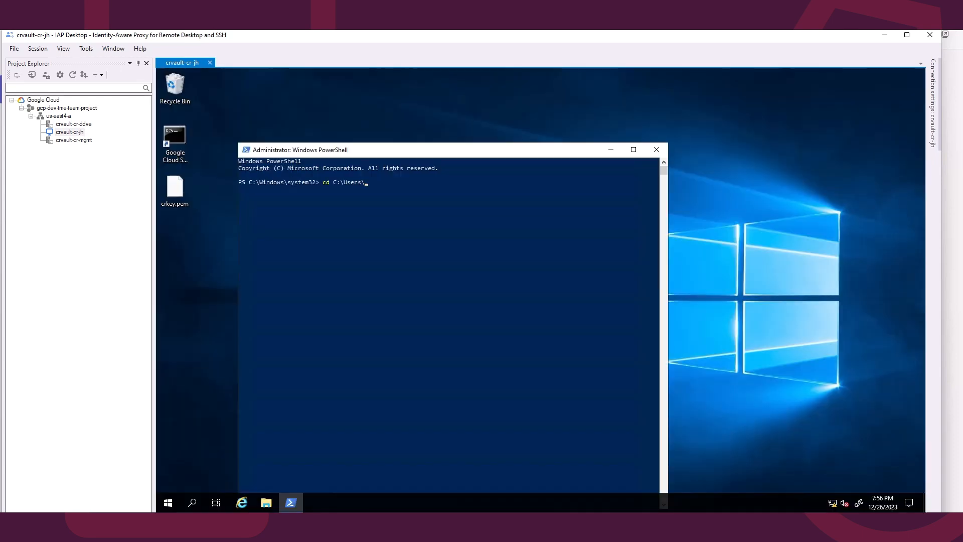
{"action": "type", "text": "cradmin\\Desktop\\"}
{"action": "key", "text": "Return"}
Step: SSH into the management host at 192.168.0.18 as cruser using the crkey.pem key file
{"action": "type", "text": "ssh -i"}
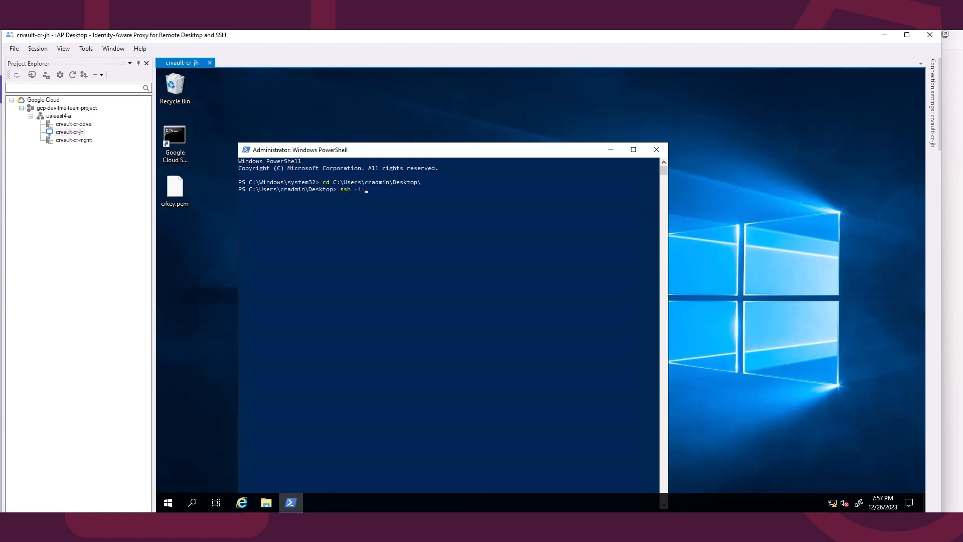
{"action": "type", "text": " .\\cr"}
{"action": "key", "text": "Tab"}
{"action": "type", "text": "cruser@192.168.0.18"}
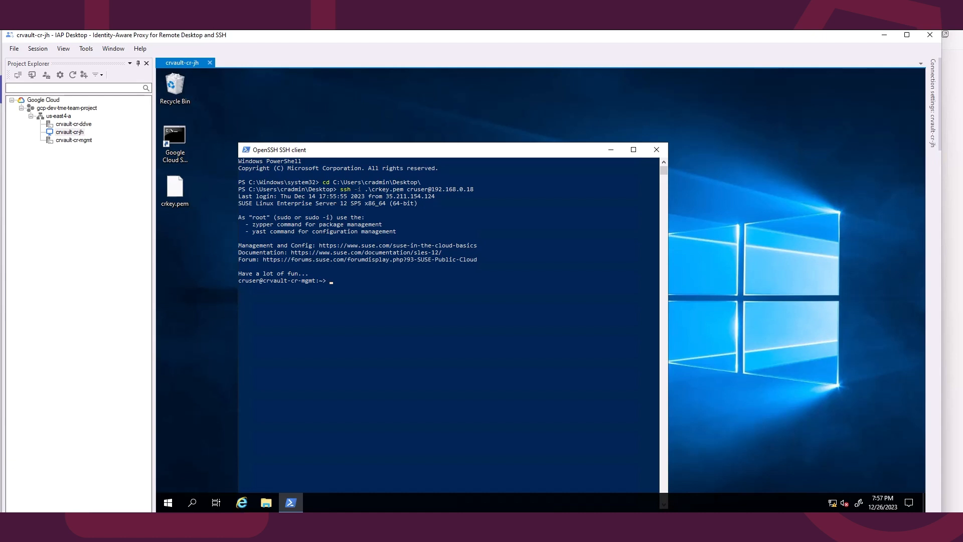
{"action": "type", "text": "sudo passwd root"}
Step: Set a new root password with sudo passwd root, entering and retyping the password
{"action": "key", "text": "Return"}
{"action": "key", "text": "Return"}
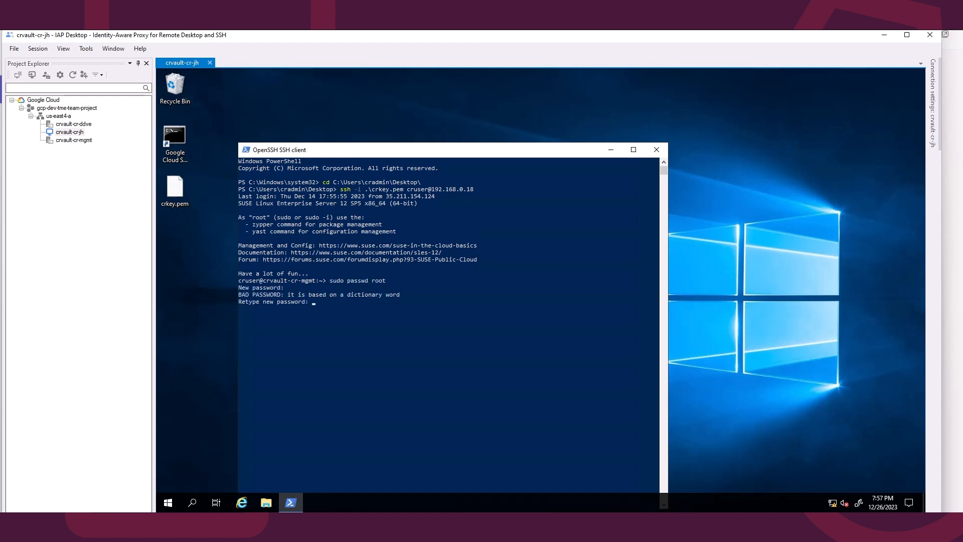
Step: Switch to root with sudo su - and run /opt/dellemc/cr/bin/crsetup.sh --reset, confirming with y
{"action": "key", "text": "Return"}
{"action": "type", "text": "sudo "}
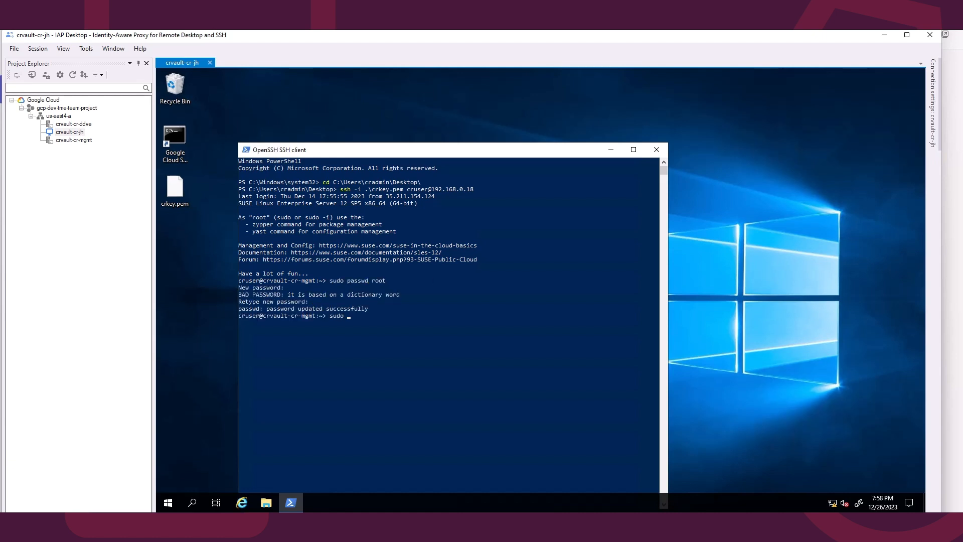
{"action": "type", "text": "/opt/dellemc/cr/bin/crsetup.sh --reset"}
{"action": "key", "text": "Return"}
{"action": "type", "text": "y"}
{"action": "key", "text": "Return"}
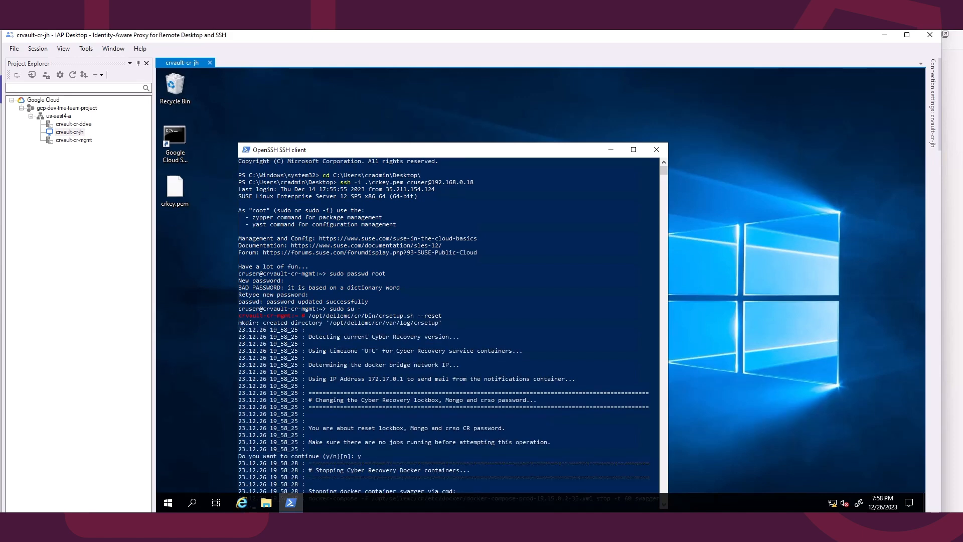
Step: Enter and confirm the new MongoDB password for the Cyber Recovery reset
{"action": "left_click_drag", "start_coordinate": [441, 150], "coordinate": [486, 76]}
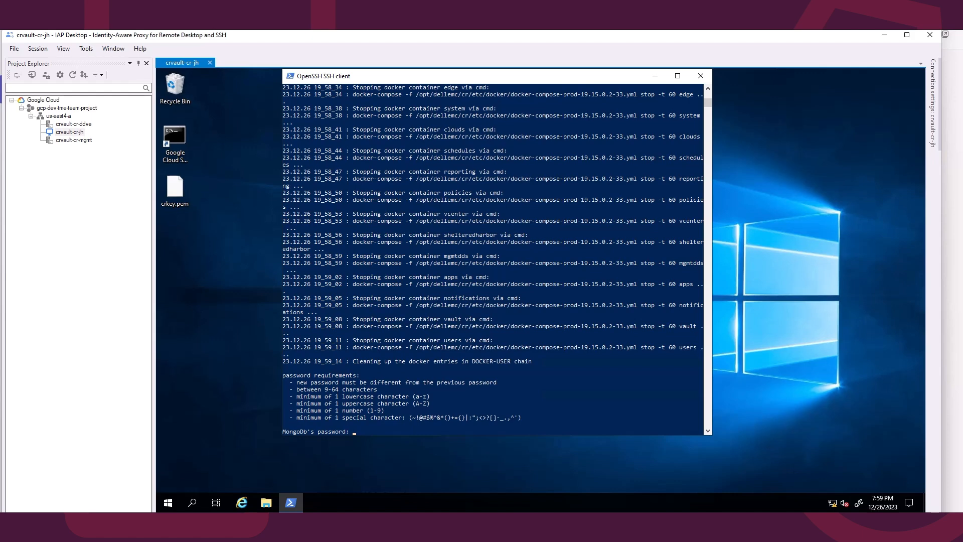
{"action": "key", "text": "Return"}
Step: Enter and confirm the new crso password and the new lockbox passphrase
{"action": "key", "text": "Return"}
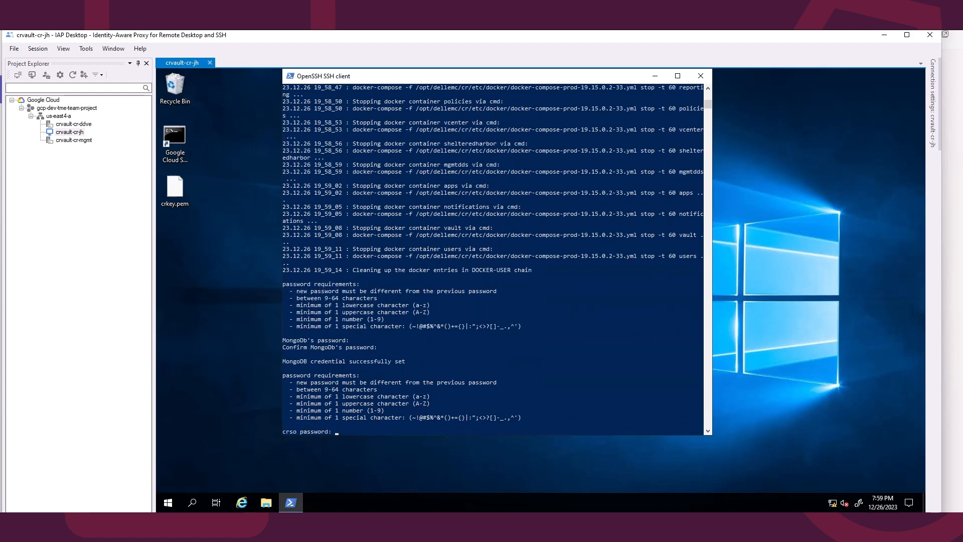
{"action": "key", "text": "Return"}
{"action": "key", "text": "Return"}
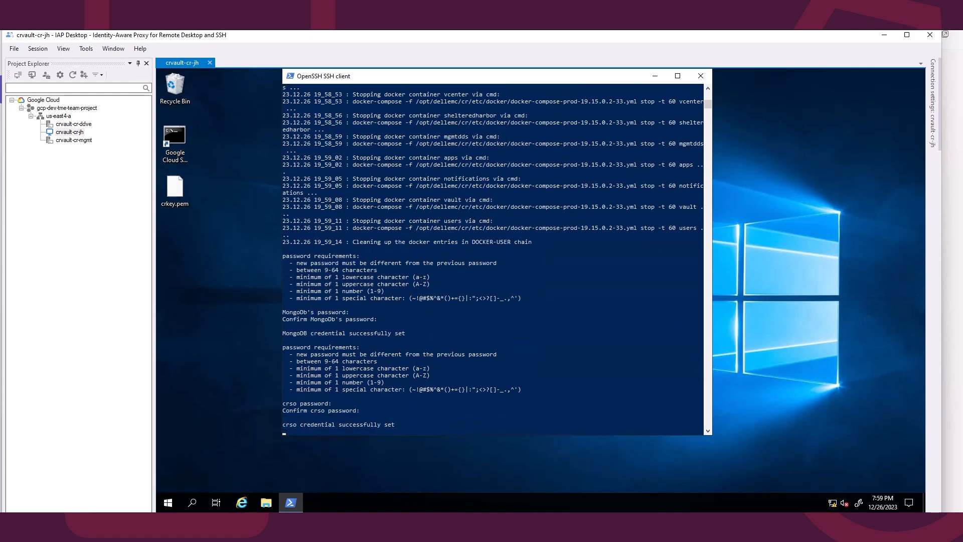
{"action": "key", "text": "Return"}
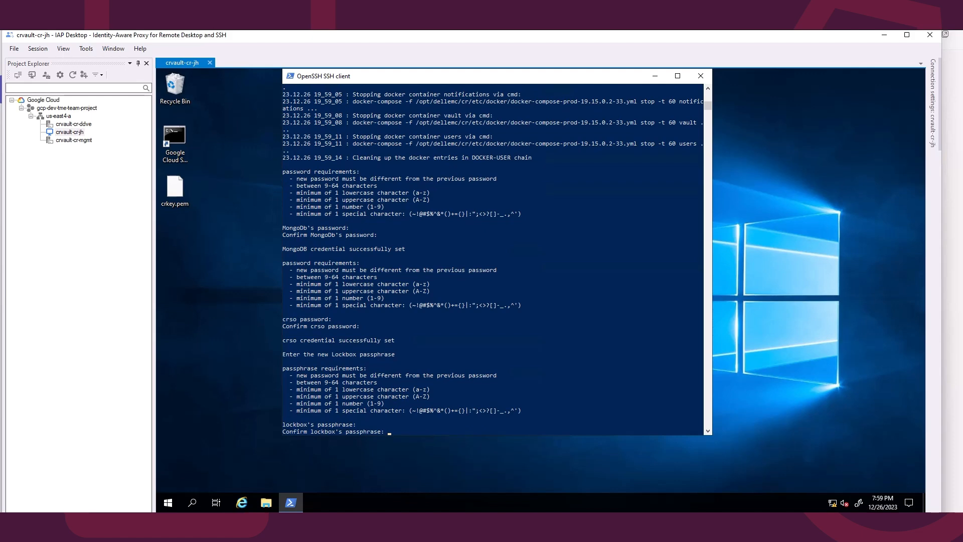
{"action": "key", "text": "Return"}
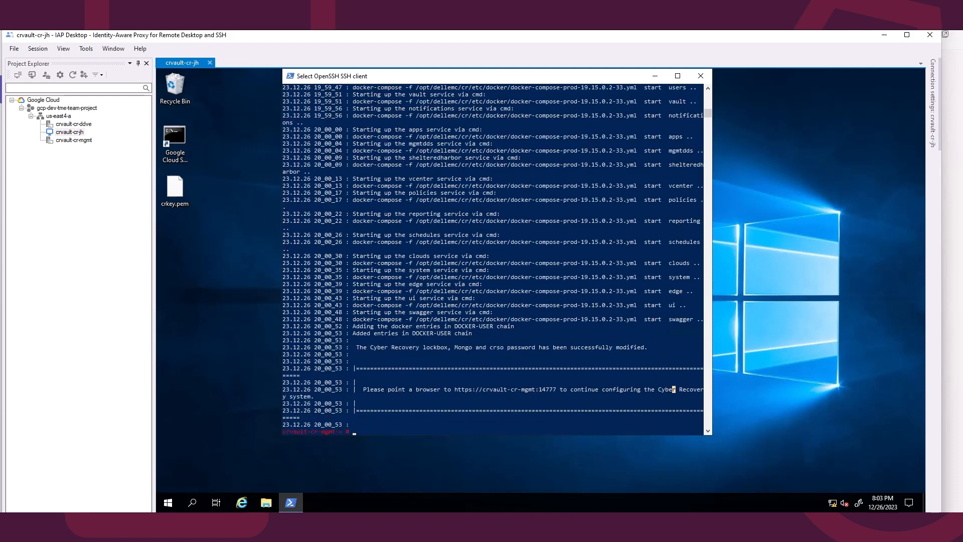